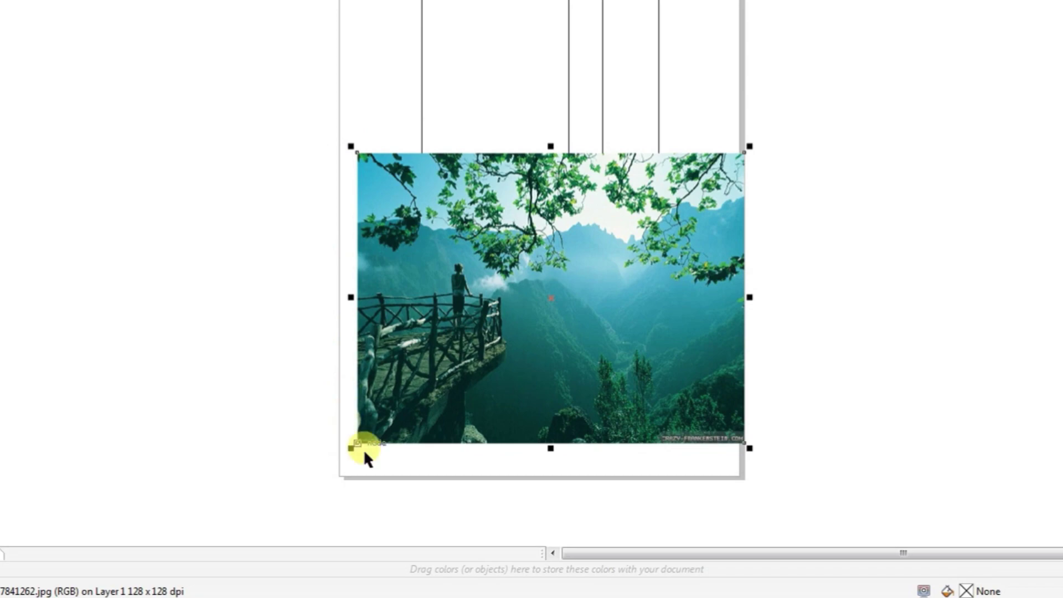
# - Scale the landscape photo down proportionally from two opposite corners
pyautogui.moveTo(744, 443); pyautogui.dragTo(661, 381)
pyautogui.moveTo(349, 144); pyautogui.dragTo(403, 186)
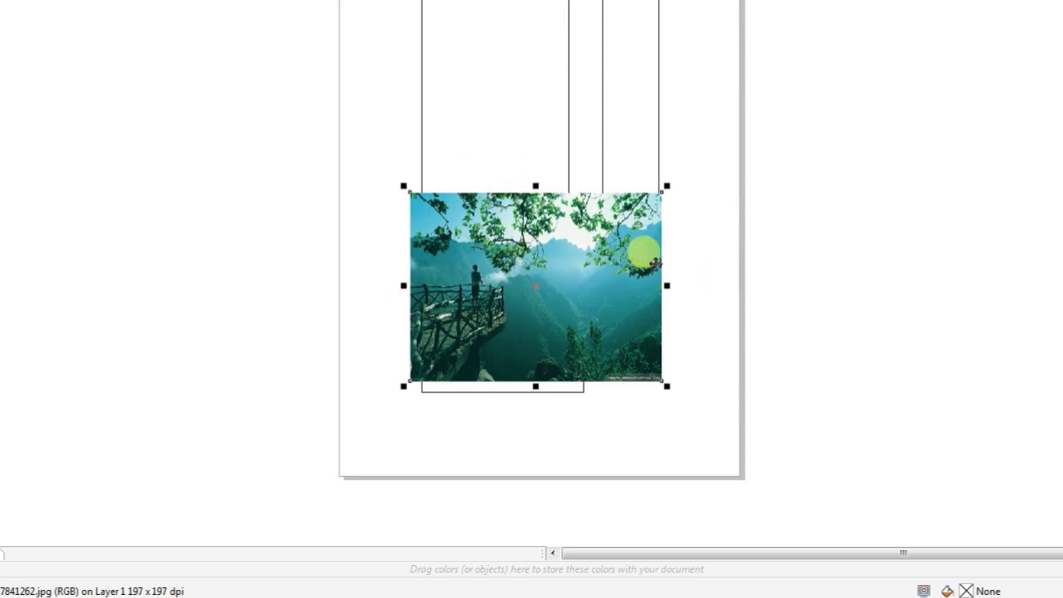
# - Squeeze the landscape photo horizontally and stretch it back to its original proportions
pyautogui.moveTo(667, 286); pyautogui.dragTo(520, 294)
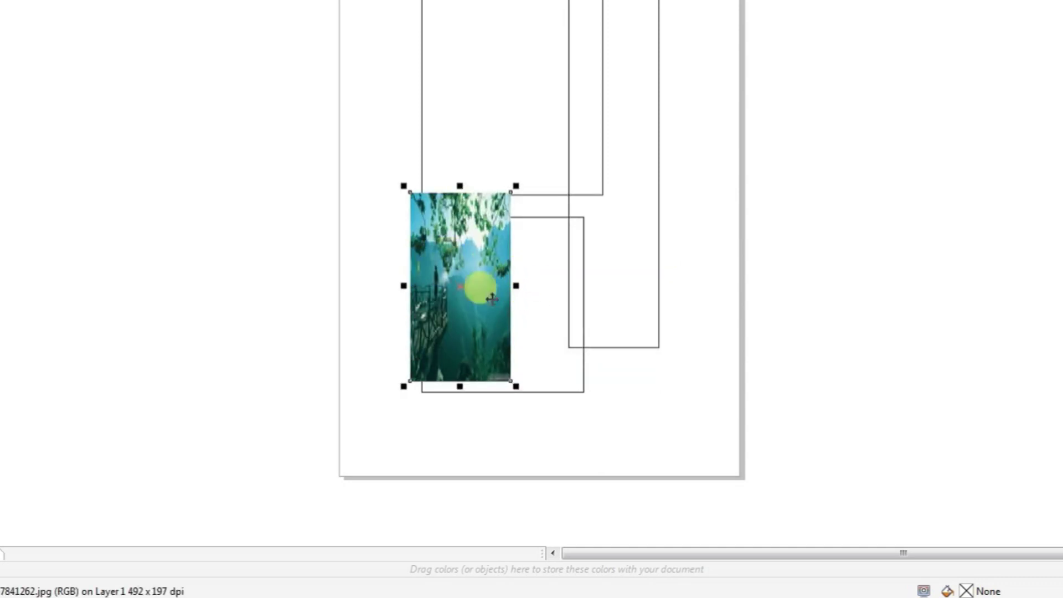
pyautogui.scroll(2, 467, 339)
pyautogui.scroll(-2, 475, 353)
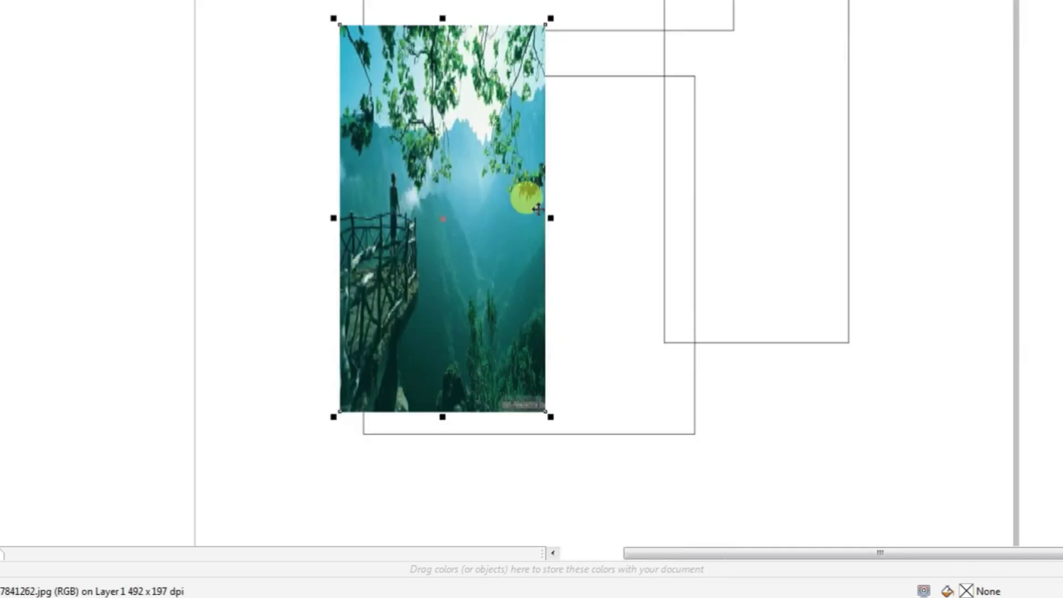
pyautogui.moveTo(551, 216); pyautogui.dragTo(860, 226)
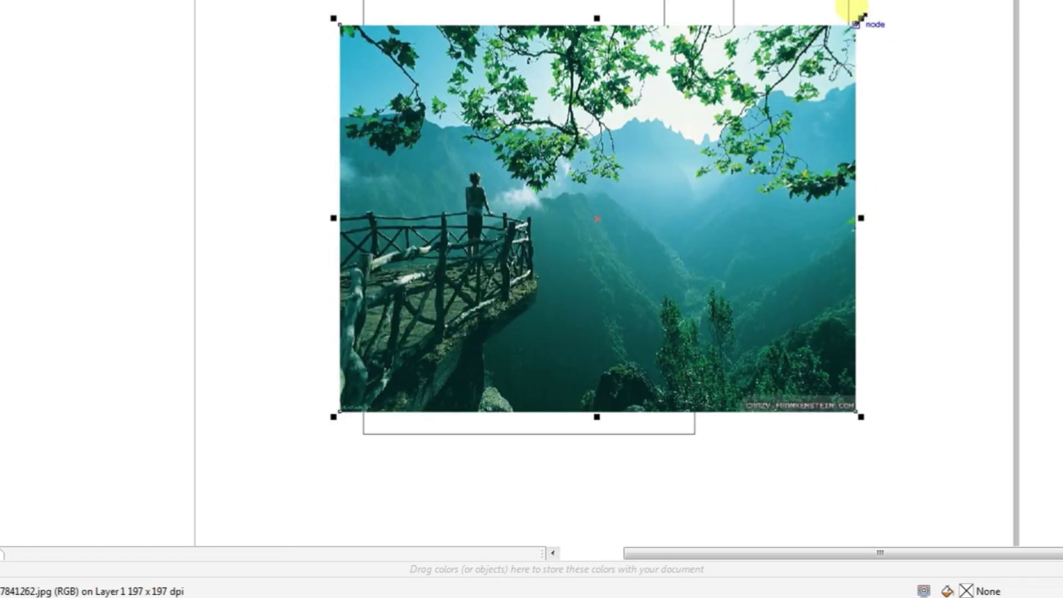
# - Scale the photo down to about 3.55 by 2.66 inches and move it to the lower-right area of the page
pyautogui.moveTo(859, 23); pyautogui.dragTo(716, 169)
pyautogui.scroll(-1, 716, 168)
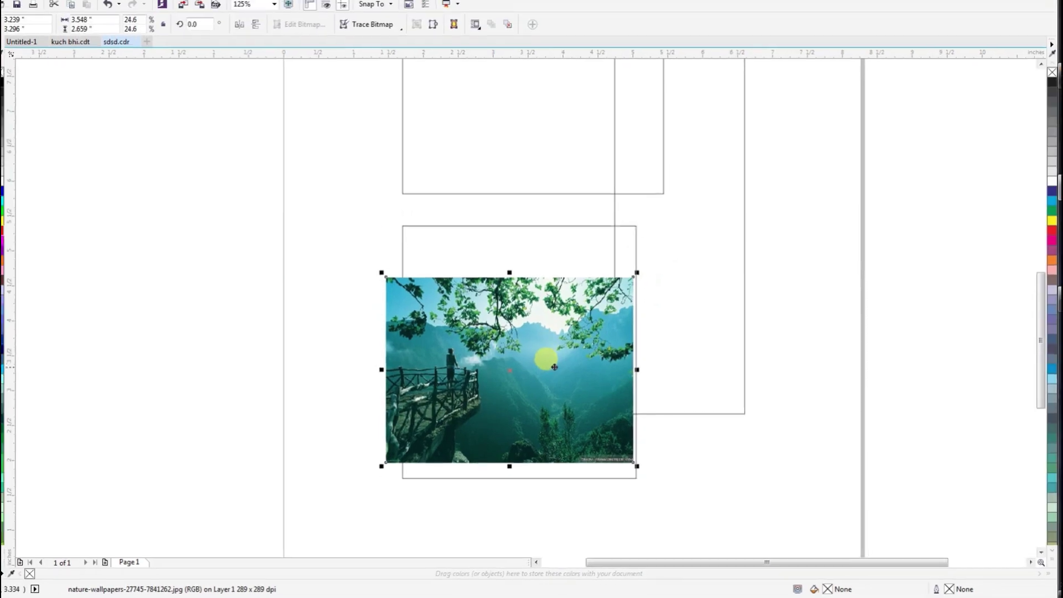
pyautogui.moveTo(549, 308); pyautogui.dragTo(770, 327)
pyautogui.scroll(-2, 536, 377)
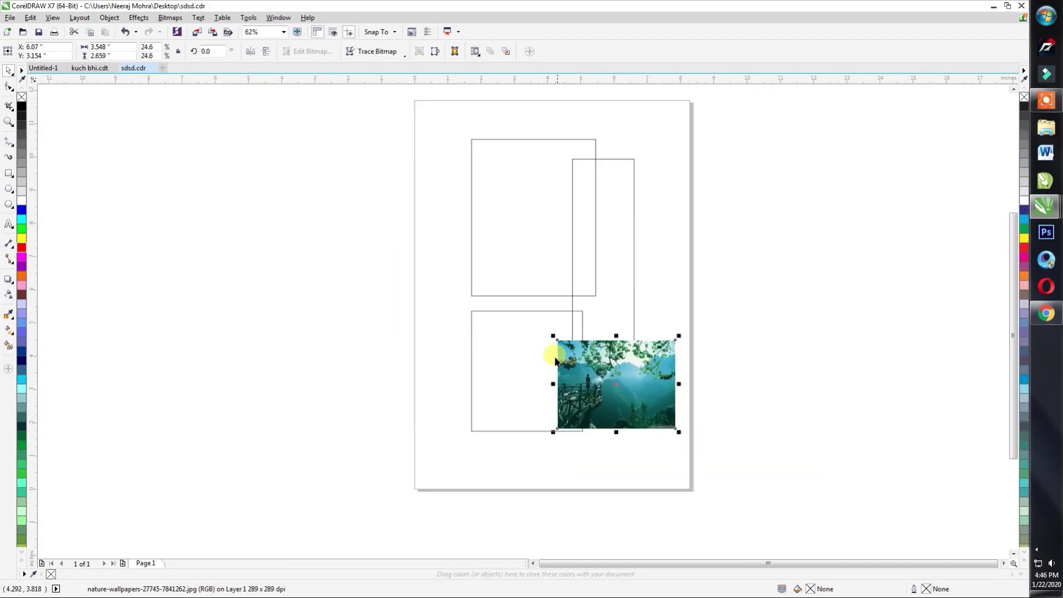
# - Start exporting the drawing to the Desktop as sdsd in the JPG - JPEG Bitmaps format
pyautogui.click(9, 19)
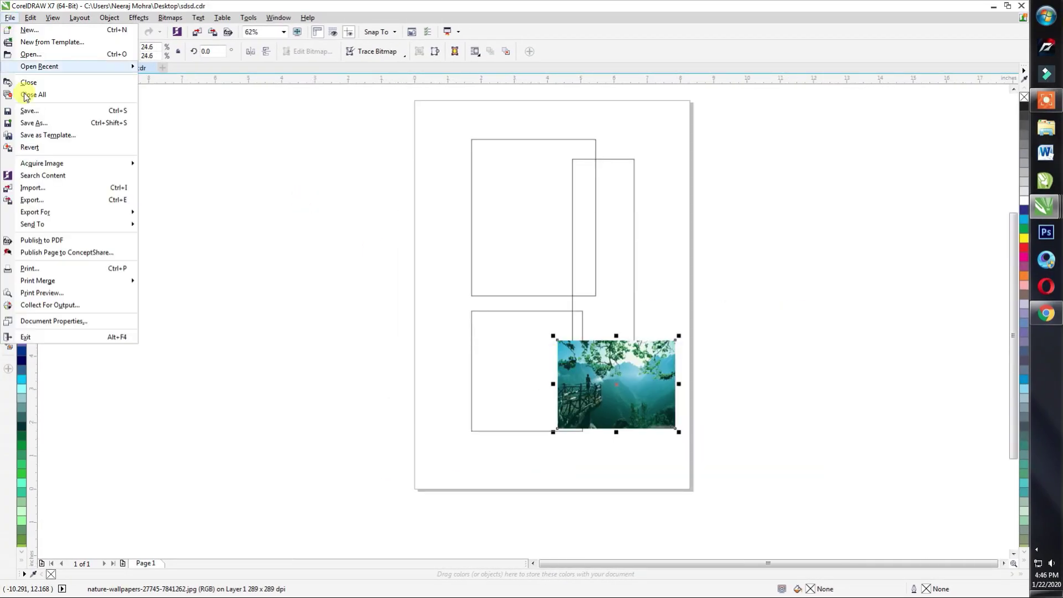
pyautogui.moveTo(32, 161)
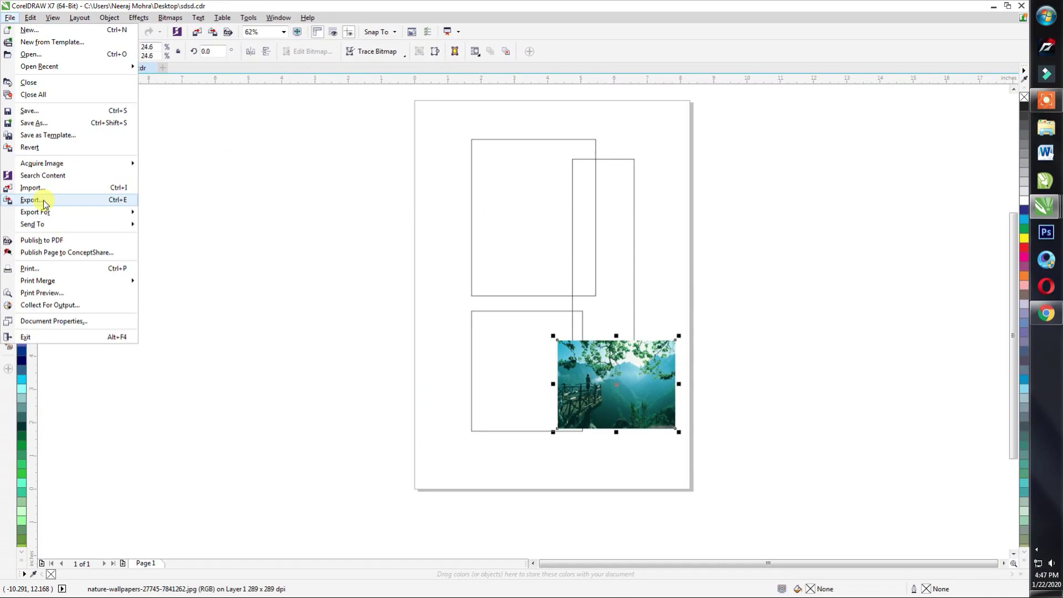
pyautogui.click(44, 201)
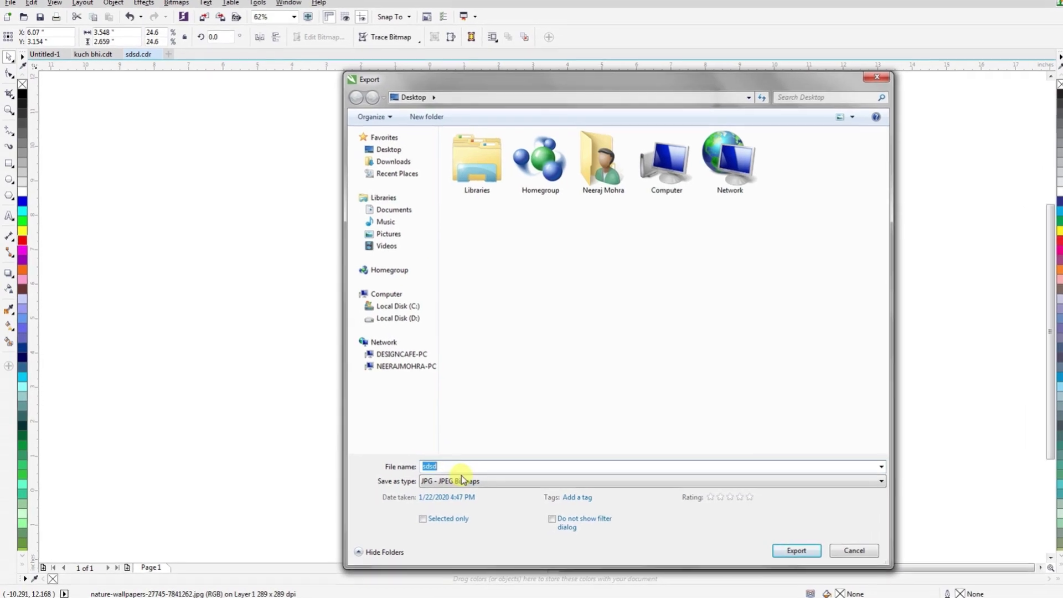
pyautogui.click(538, 487)
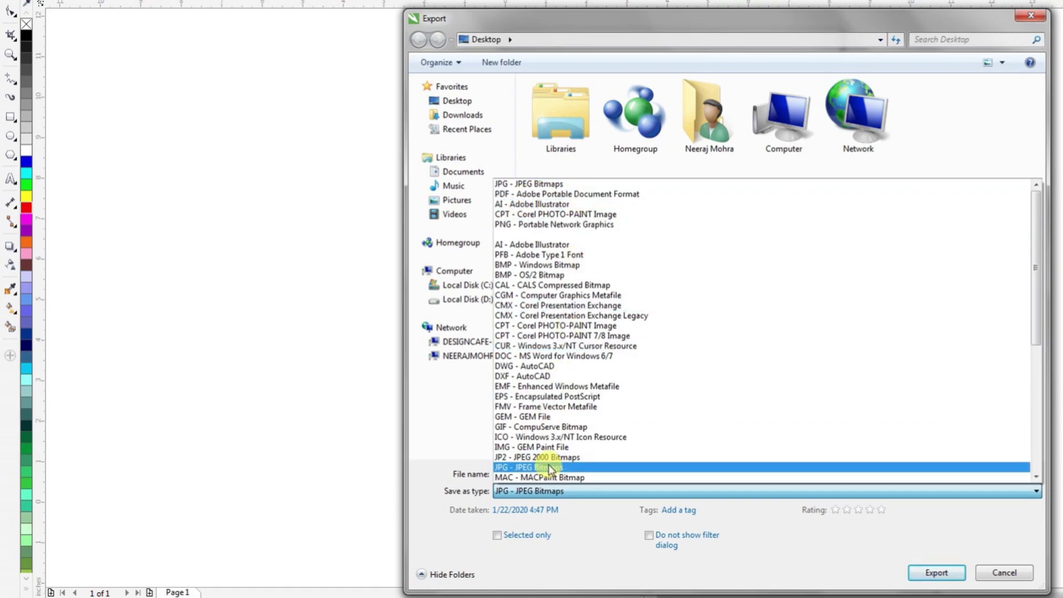
pyautogui.click(543, 184)
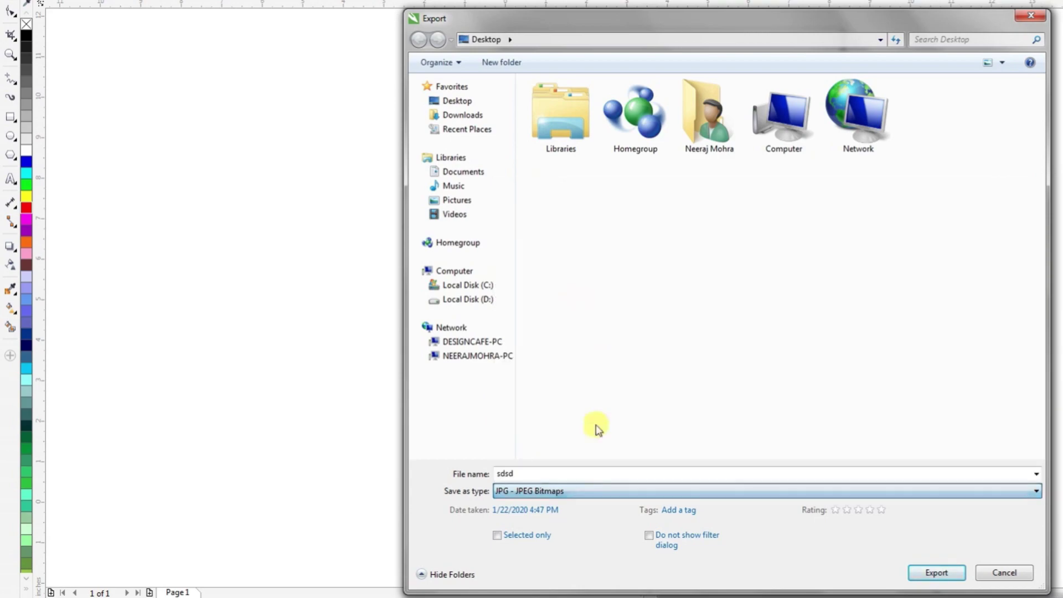
pyautogui.click(959, 571)
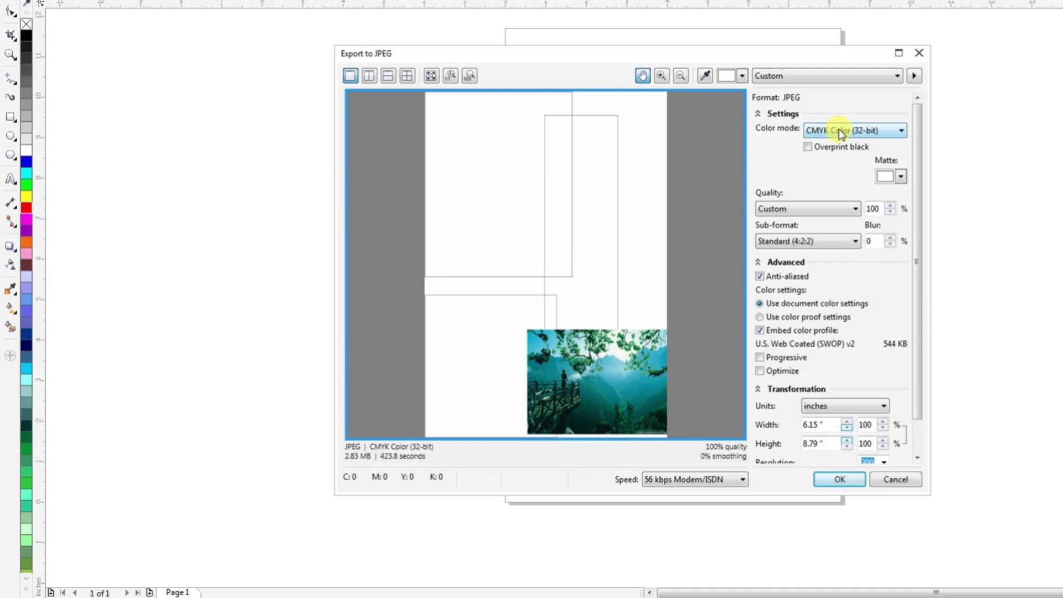
# - Preview the JPEG in Grayscale (8-bit) and RGB Color (24-bit), and return the color mode to CMYK Color (32-bit)
pyautogui.click(841, 133)
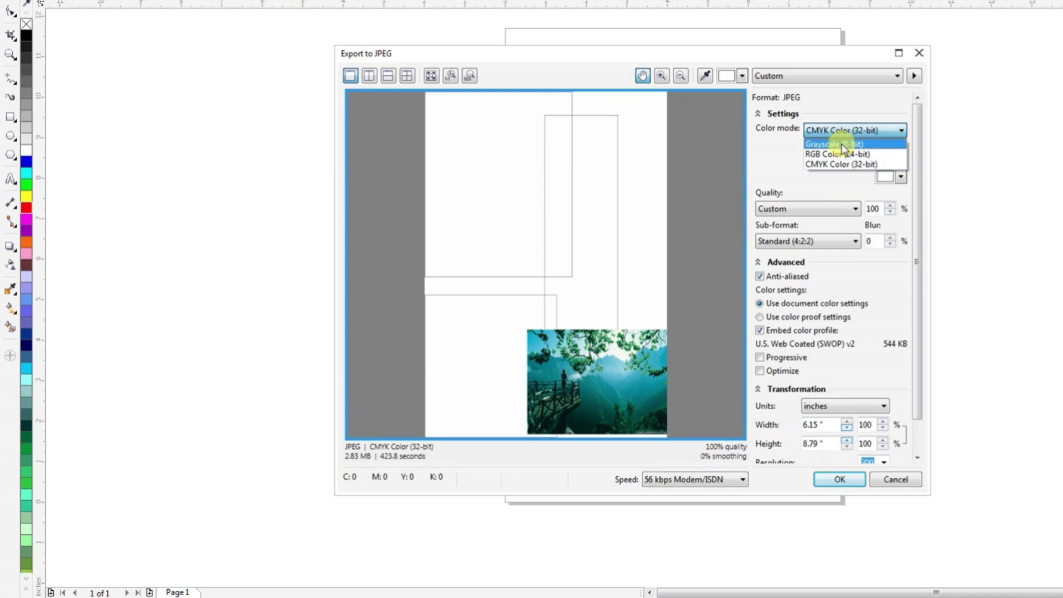
pyautogui.click(842, 145)
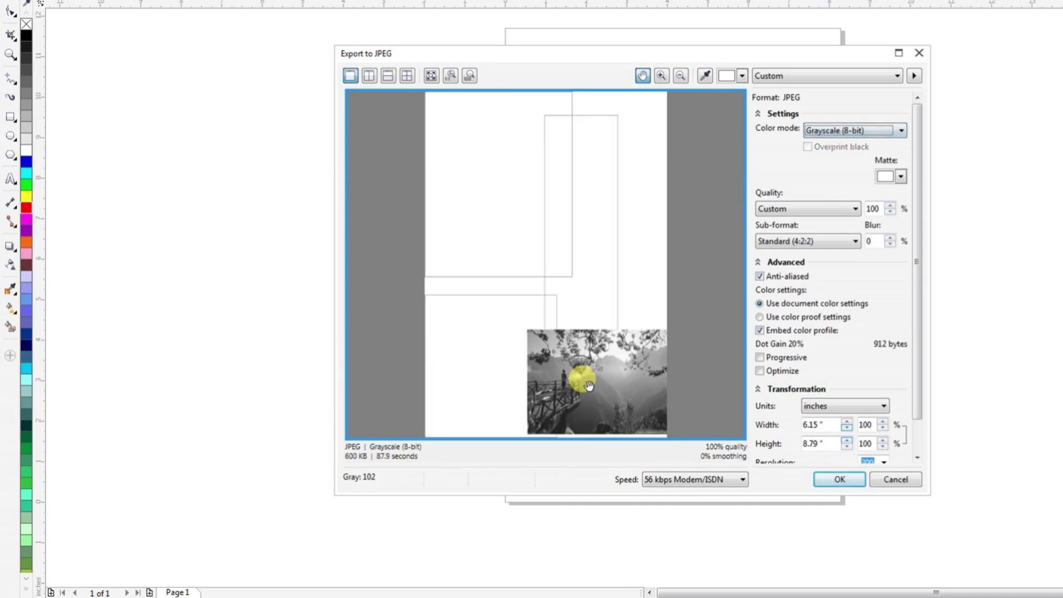
pyautogui.click(889, 131)
pyautogui.click(849, 155)
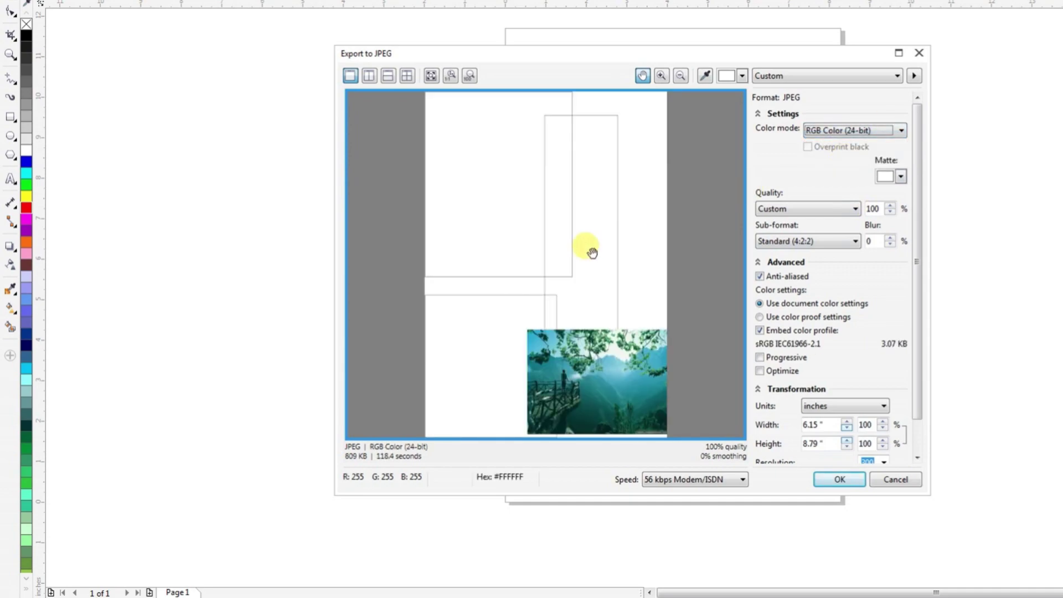
pyautogui.click(858, 130)
pyautogui.click(832, 163)
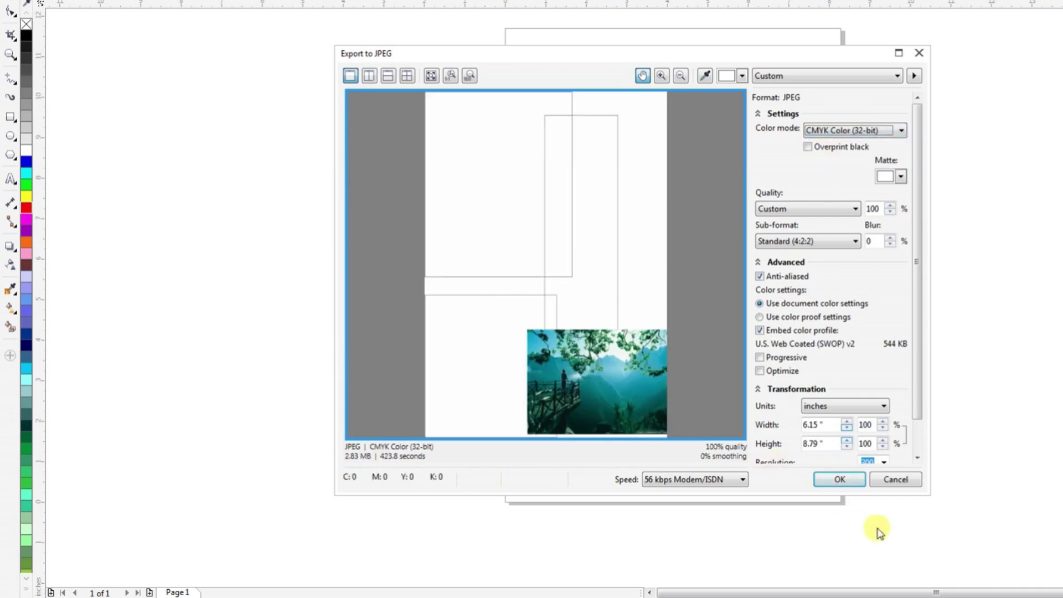
# - Set the JPEG export quality to Highest
pyautogui.scroll(-1, 919, 386)
pyautogui.scroll(-2, 919, 385)
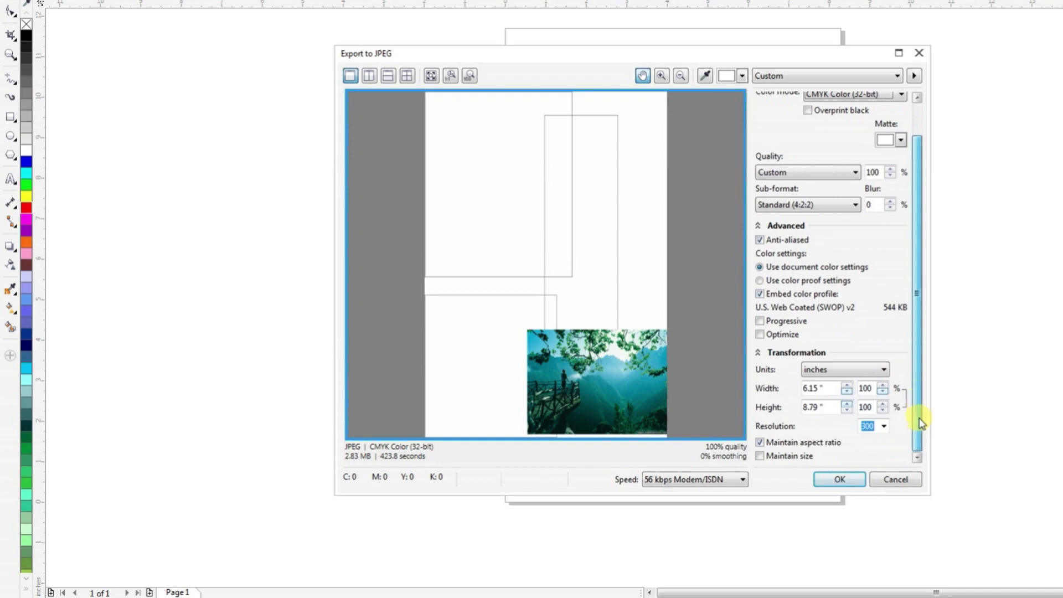
pyautogui.click(855, 176)
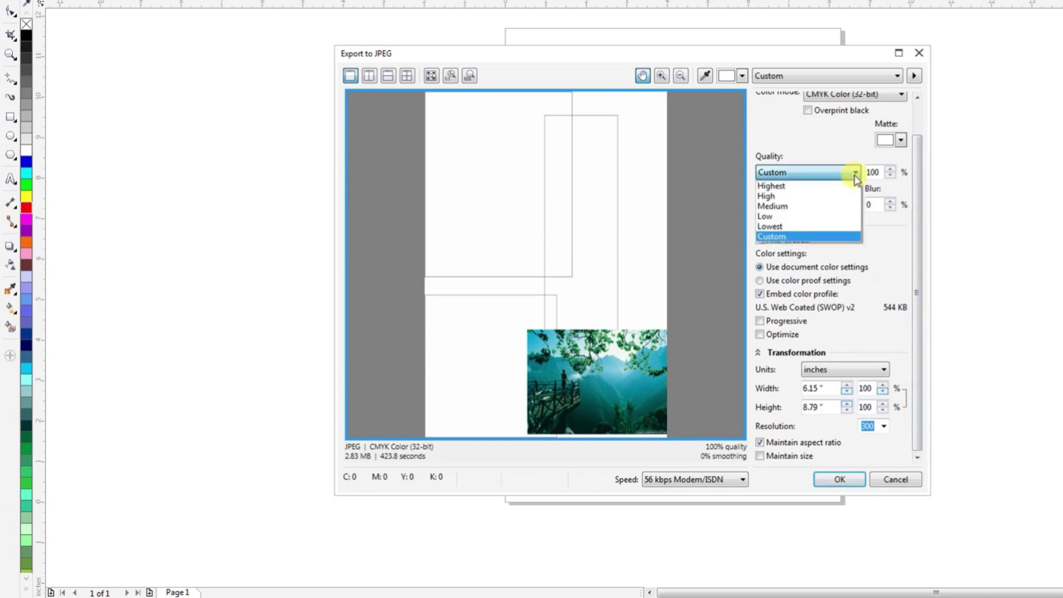
pyautogui.click(783, 186)
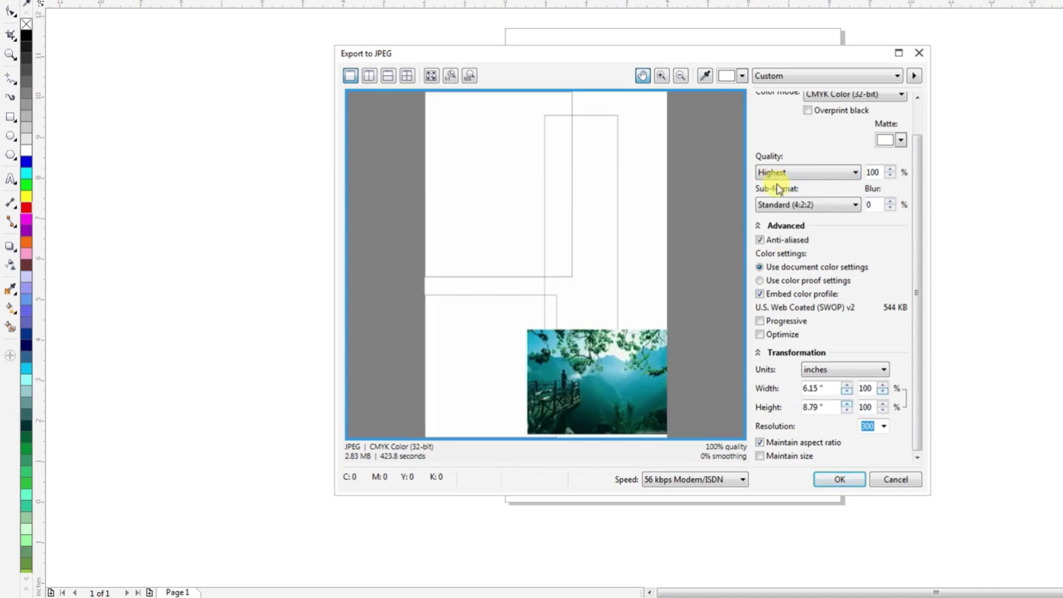
# - Choose 300 as the export resolution and complete the JPEG export
pyautogui.click(883, 429)
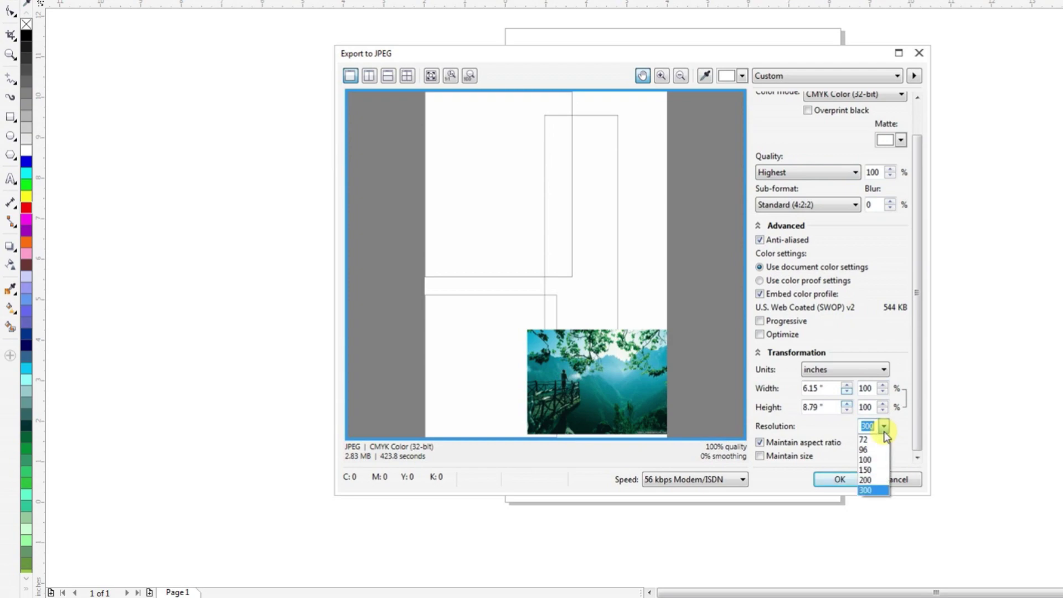
pyautogui.click(878, 491)
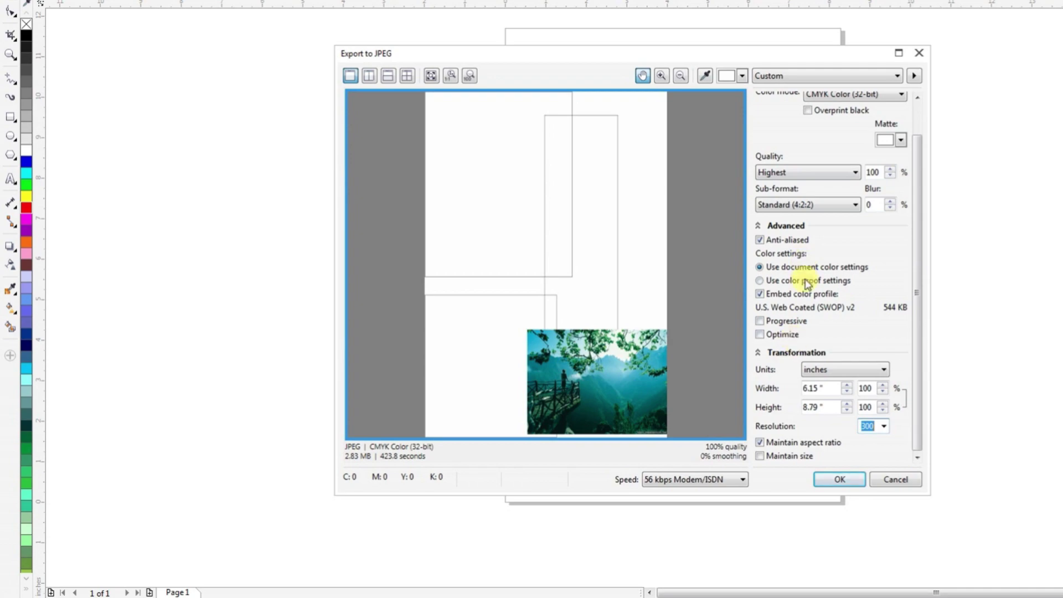
pyautogui.click(883, 426)
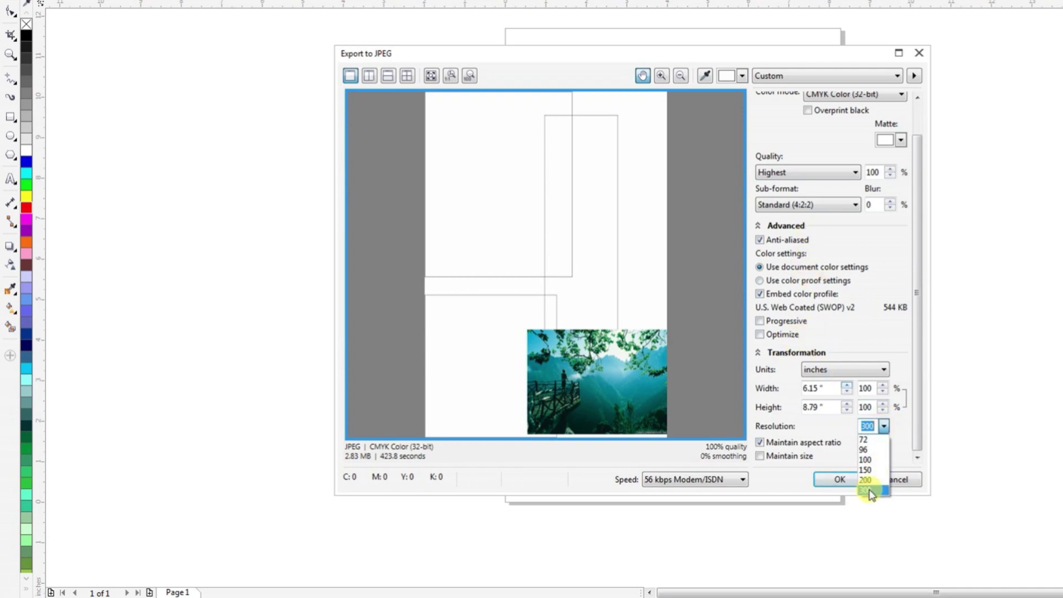
pyautogui.click(868, 491)
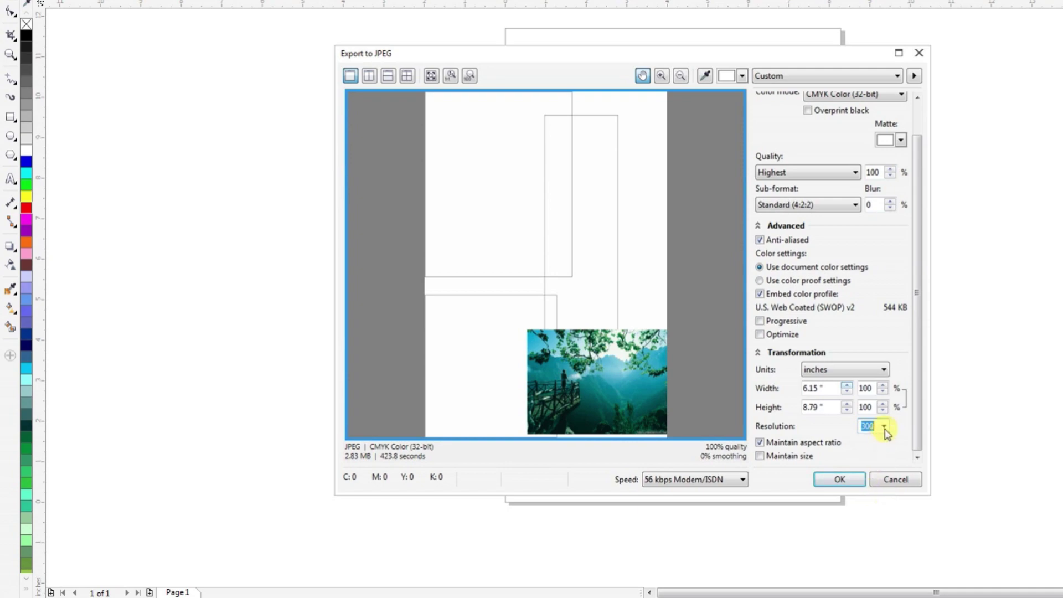
pyautogui.click(884, 425)
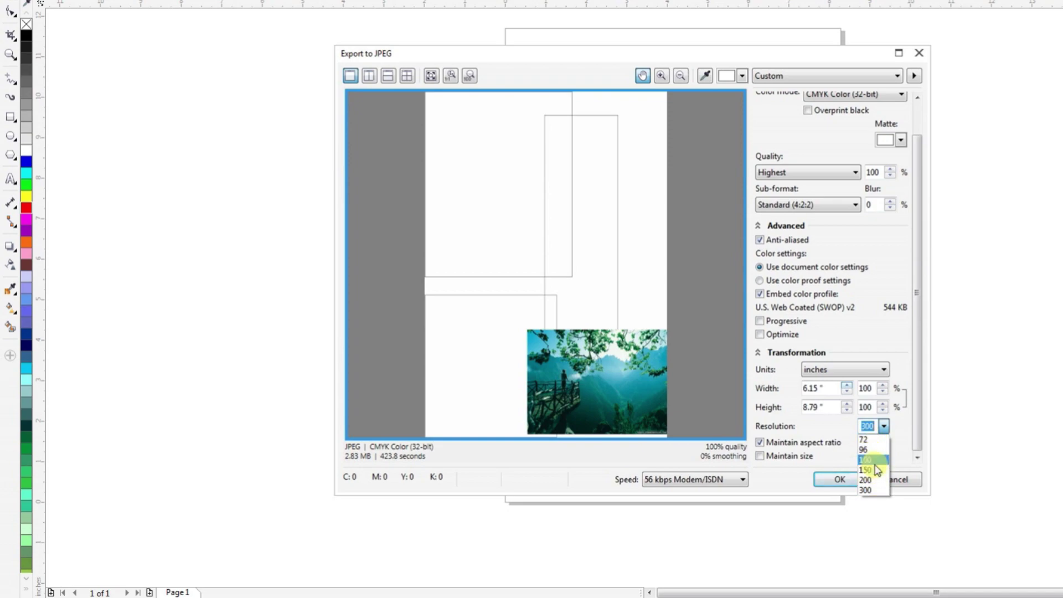
pyautogui.click(884, 425)
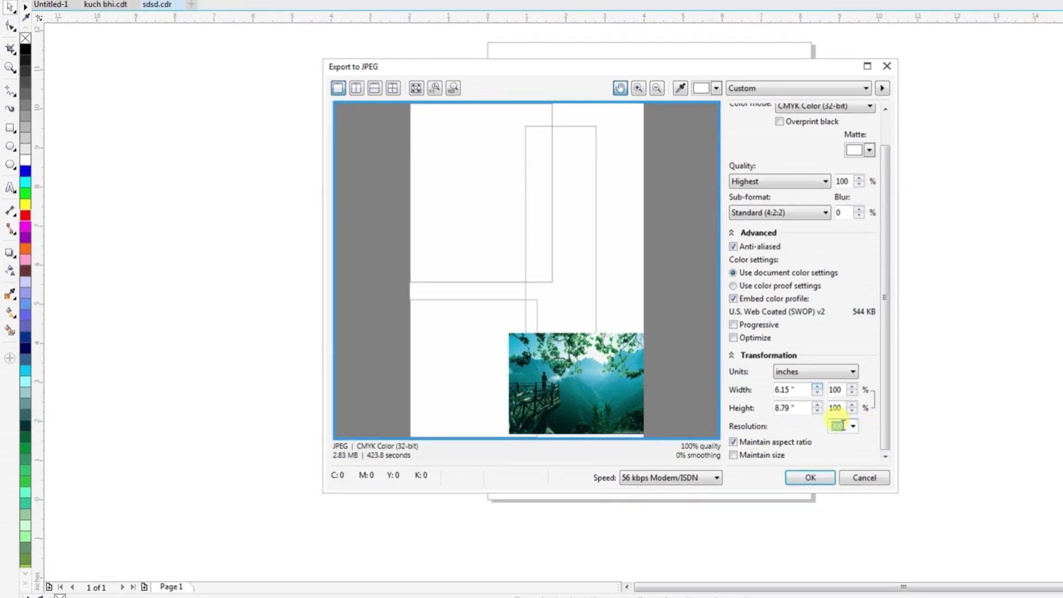
pyautogui.click(839, 479)
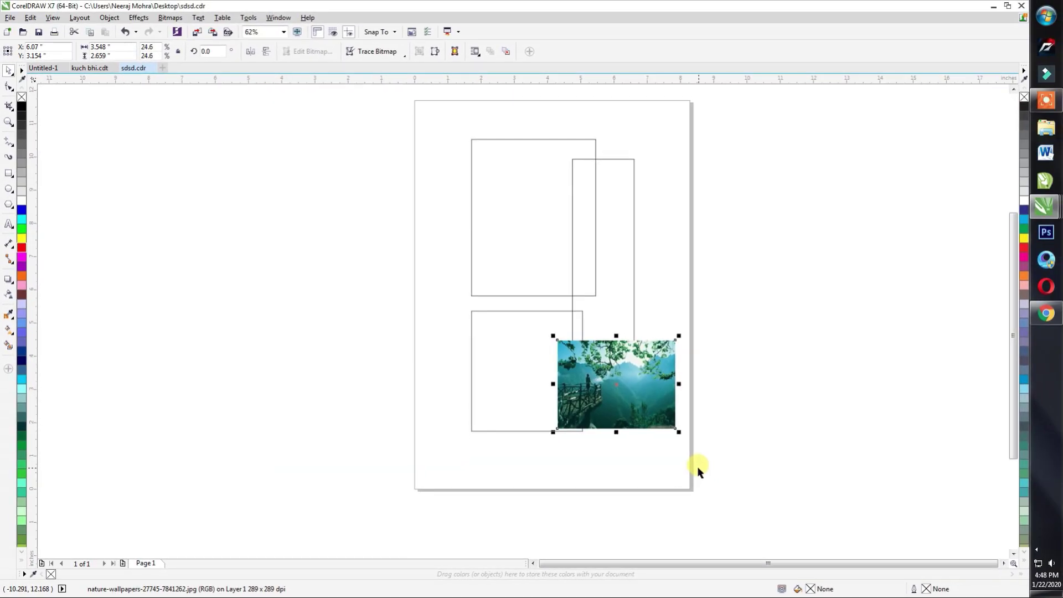
pyautogui.click(784, 402)
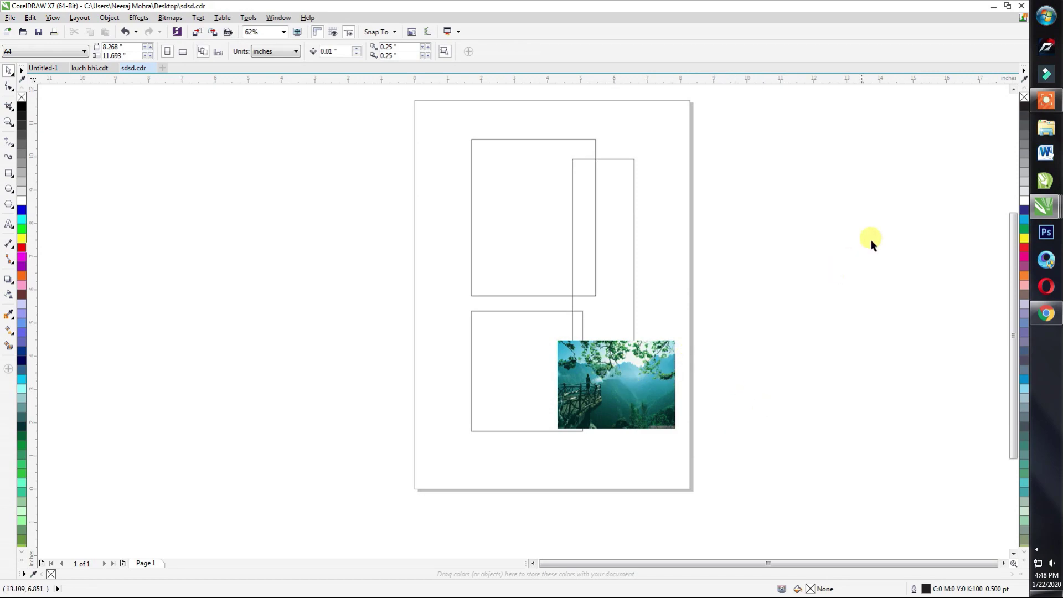
# - Preview the exported sdsd image from the desktop, and return to the sdsd.cdr drawing in CorelDRAW
pyautogui.click(995, 8)
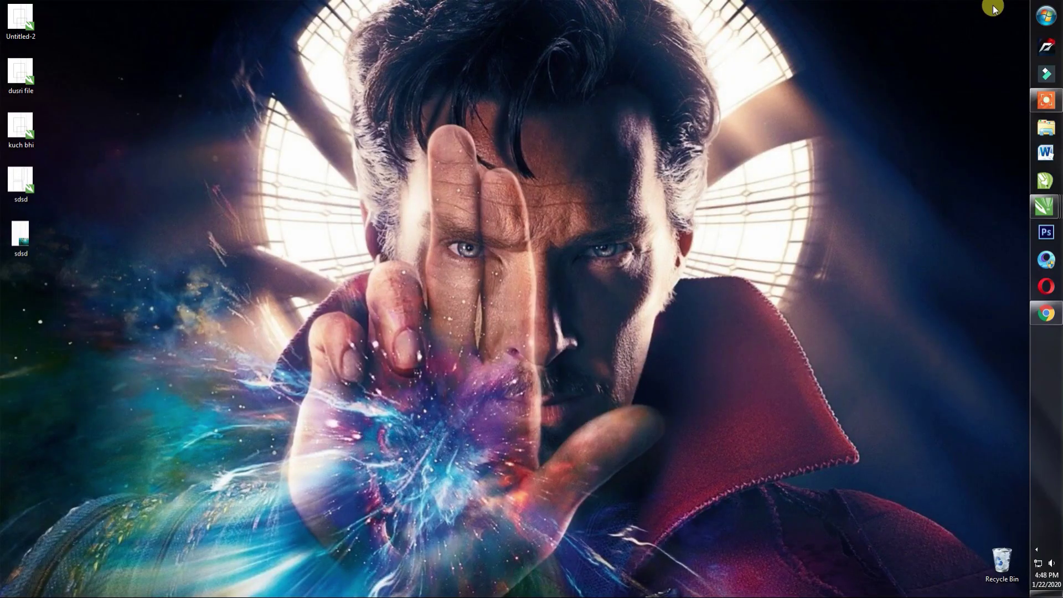
pyautogui.rightClick(26, 243)
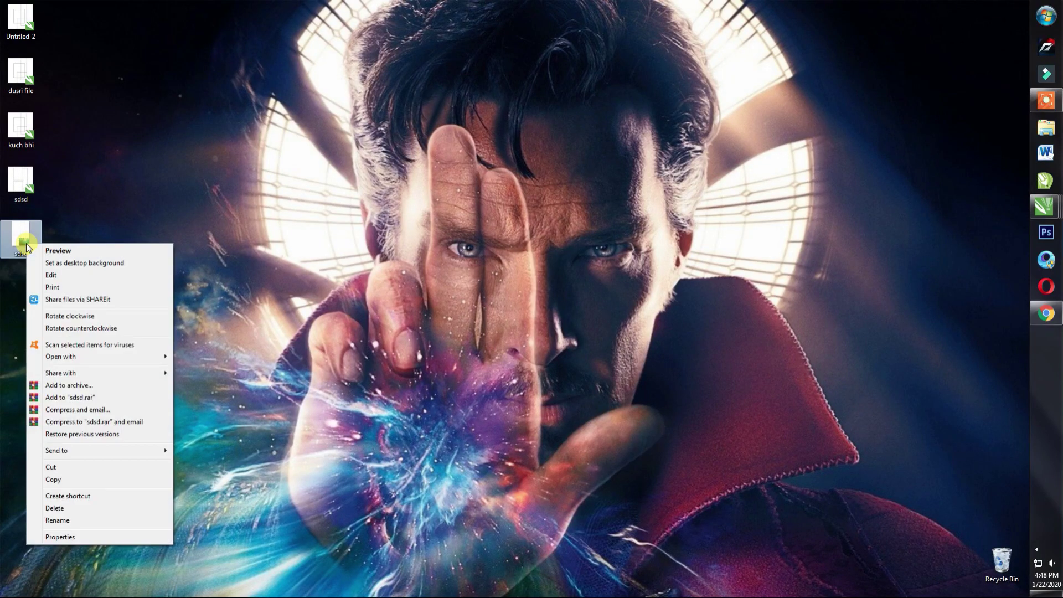
pyautogui.click(68, 252)
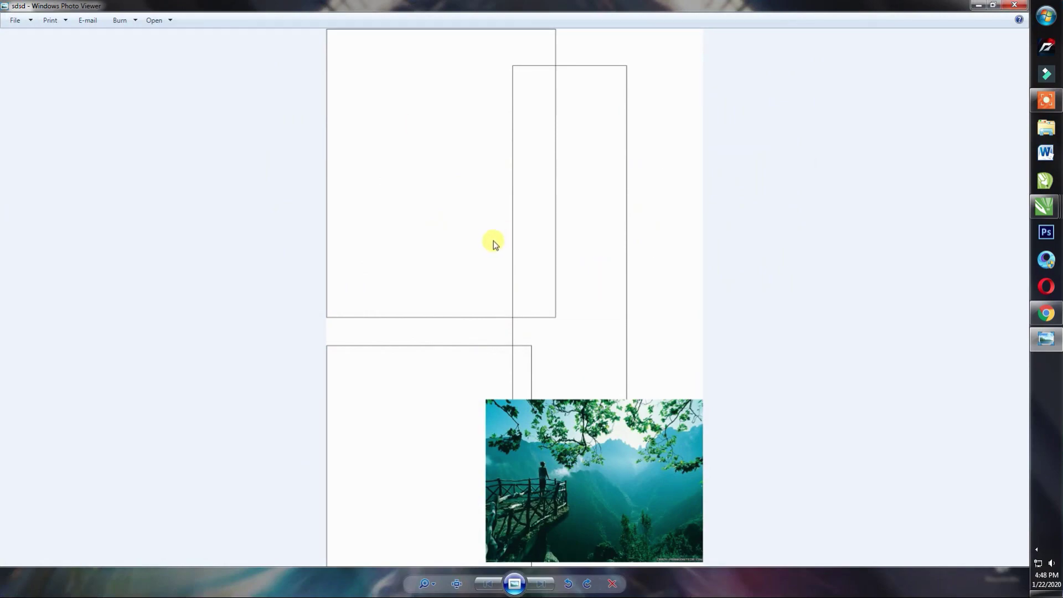
pyautogui.click(1015, 5)
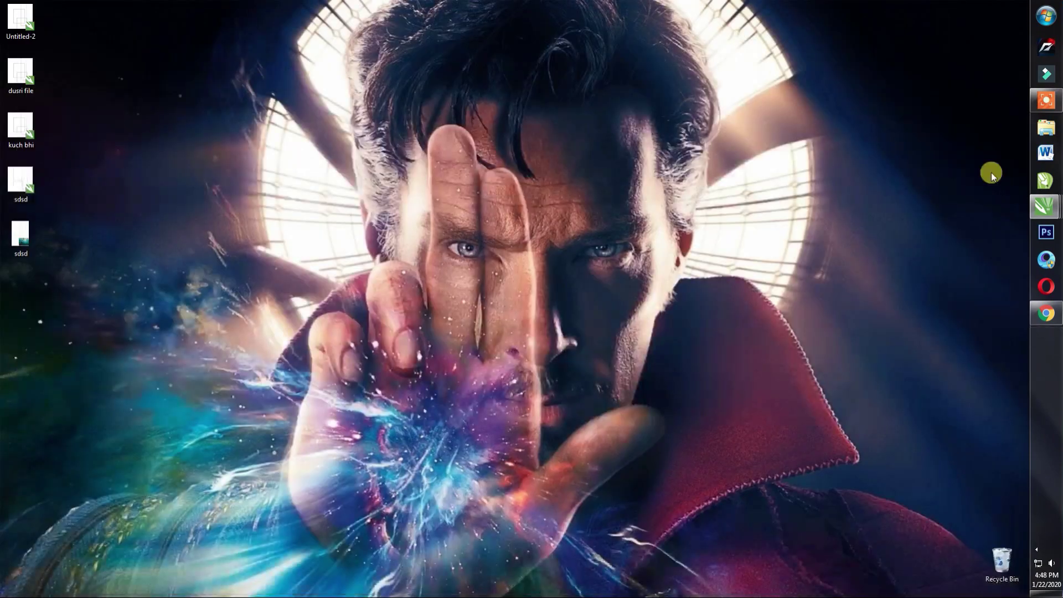
pyautogui.moveTo(1034, 205)
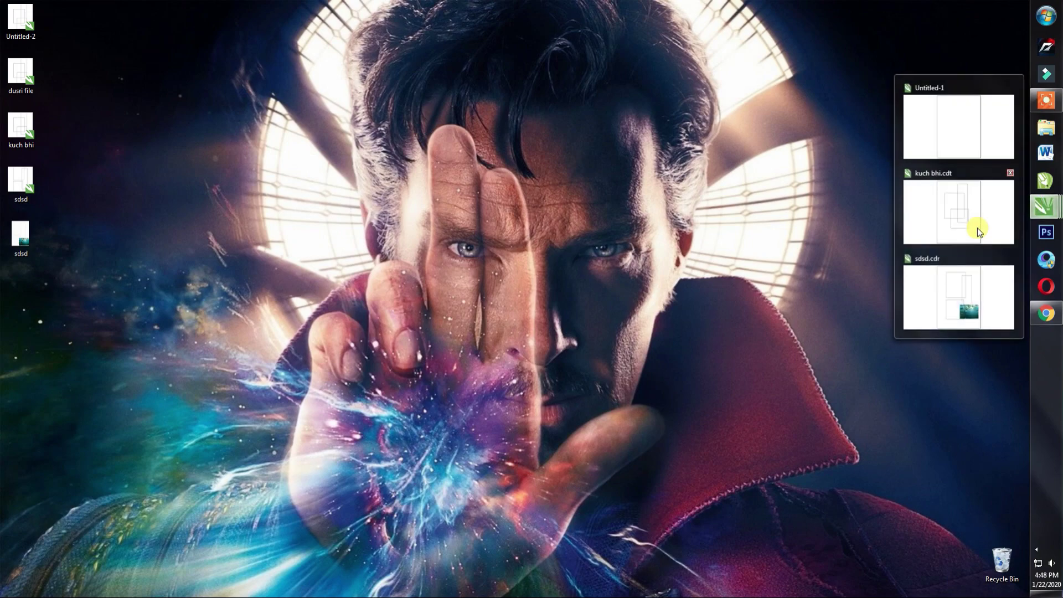
pyautogui.click(958, 291)
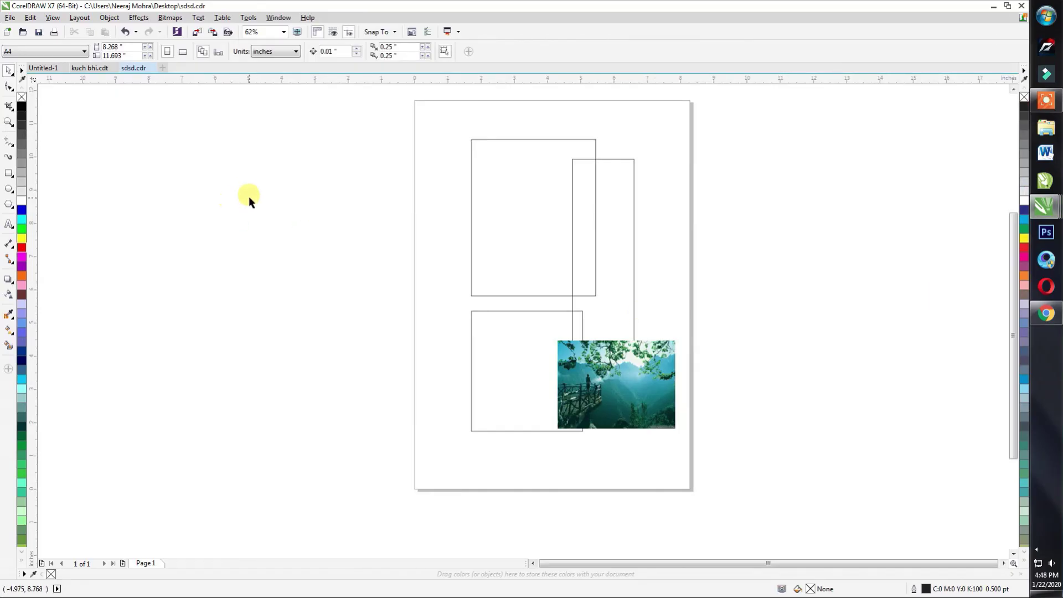
# - Publish the drawing to the Desktop as a PDF named sdsd, using the Document Distribution preset
pyautogui.click(11, 18)
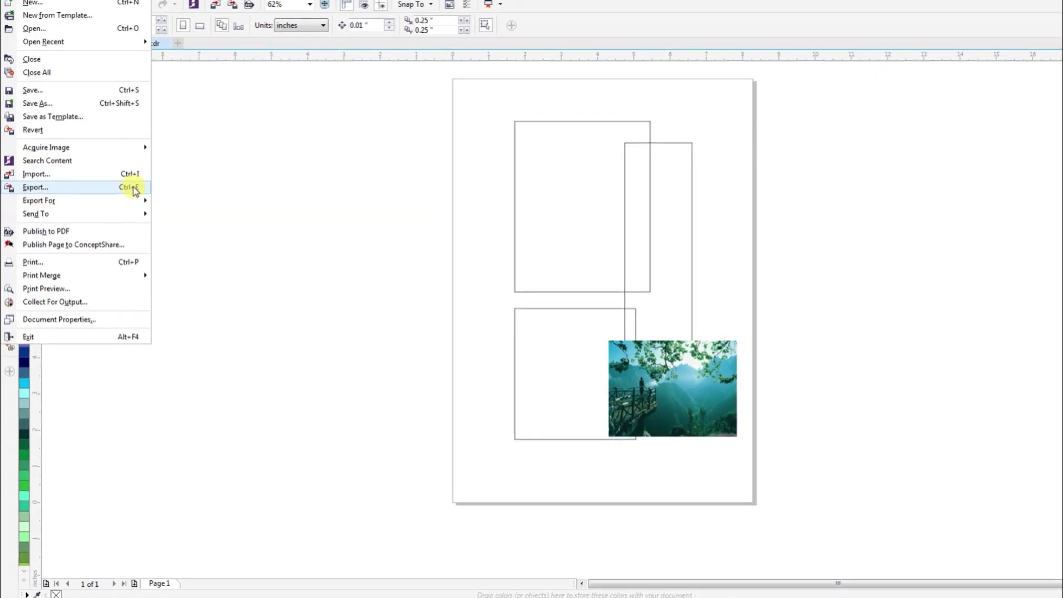
pyautogui.moveTo(41, 203)
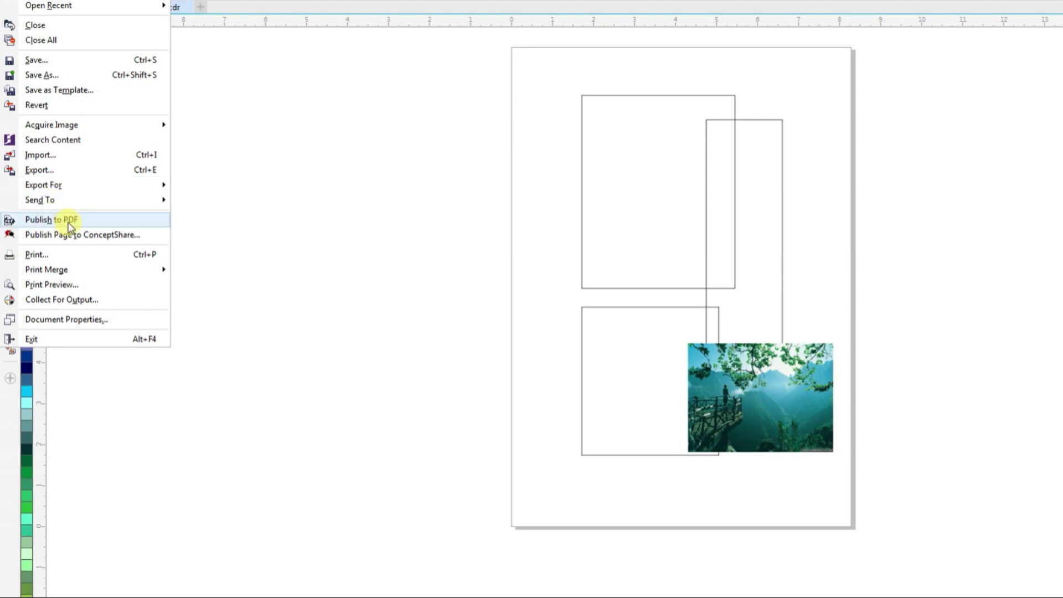
pyautogui.click(68, 221)
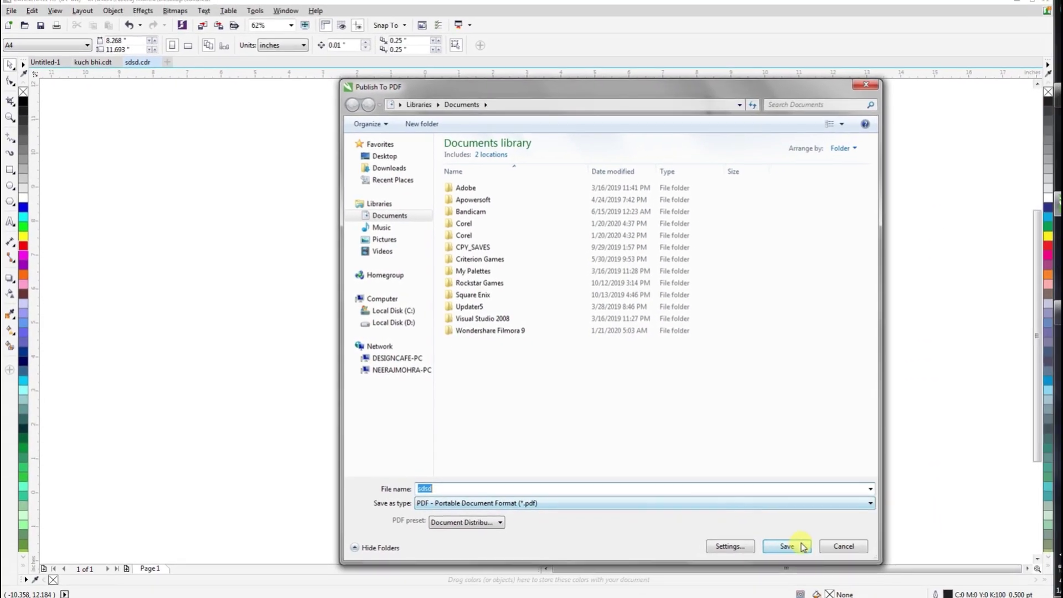
pyautogui.click(369, 160)
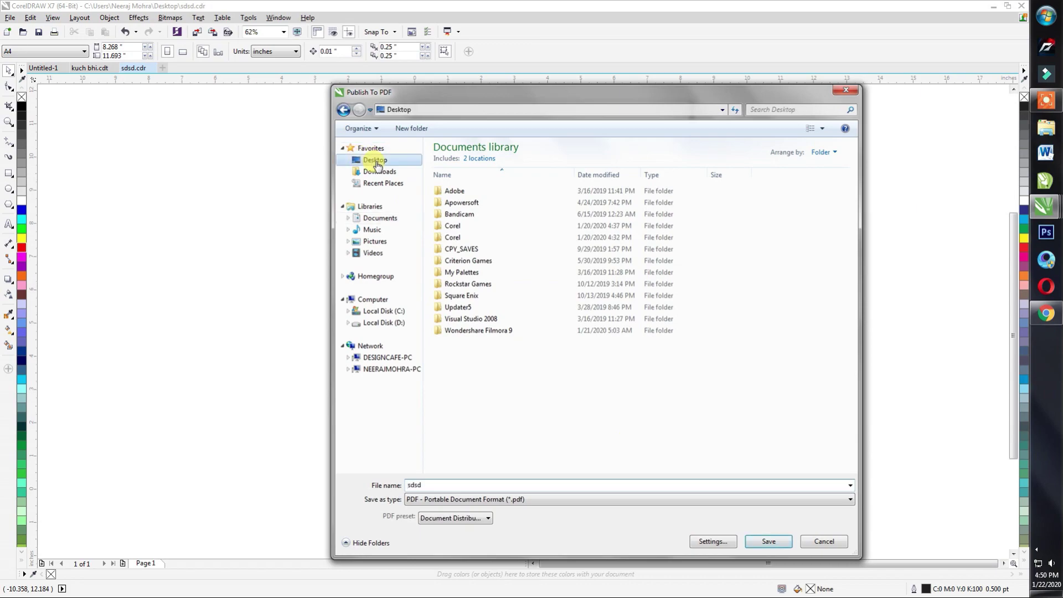
pyautogui.click(764, 542)
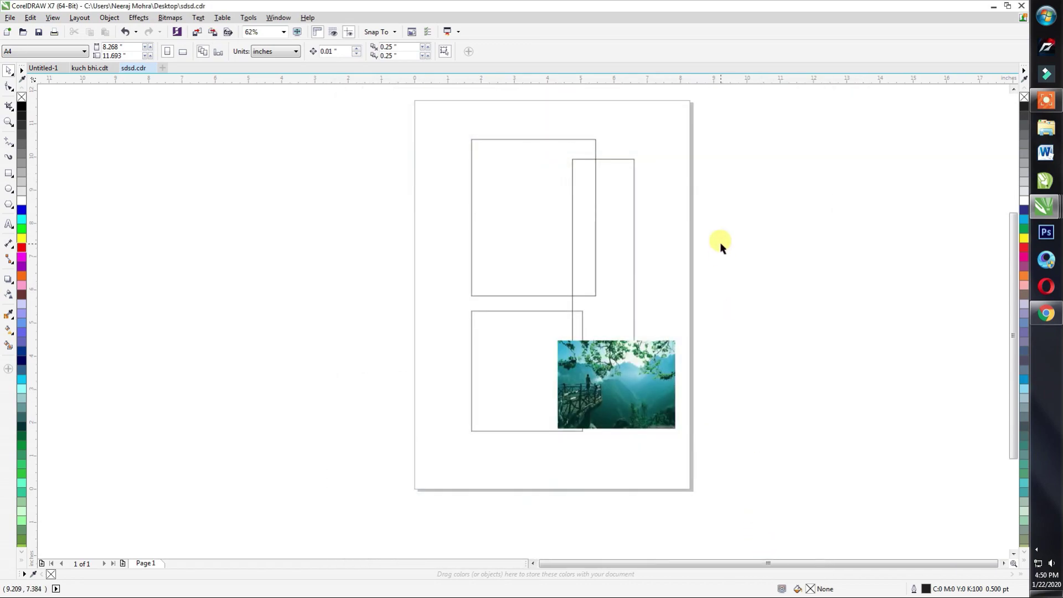
# - Check the page in Print Preview and return to the drawing
pyautogui.click(10, 17)
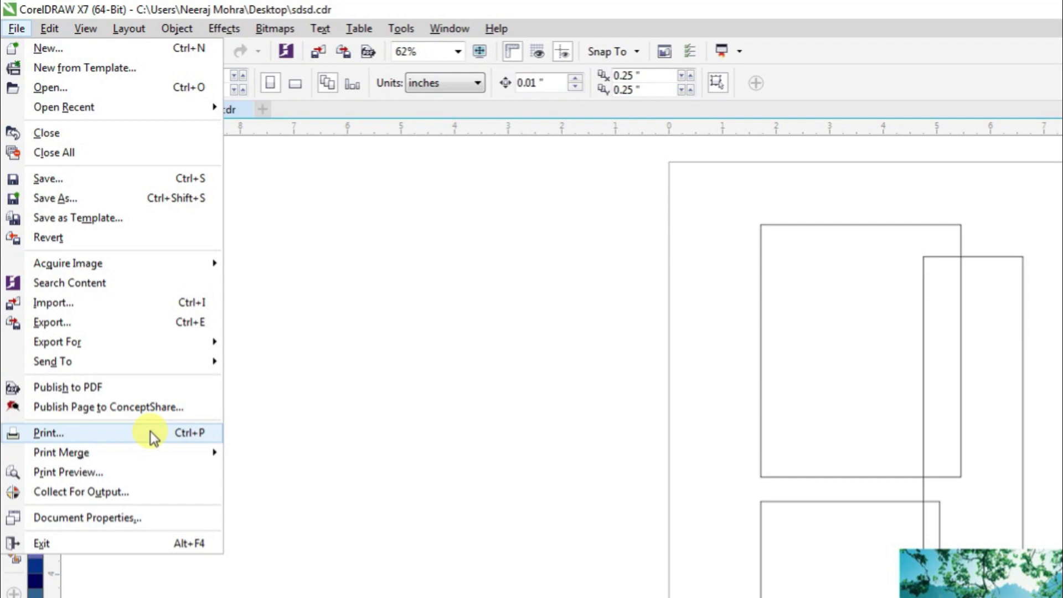
pyautogui.moveTo(73, 458)
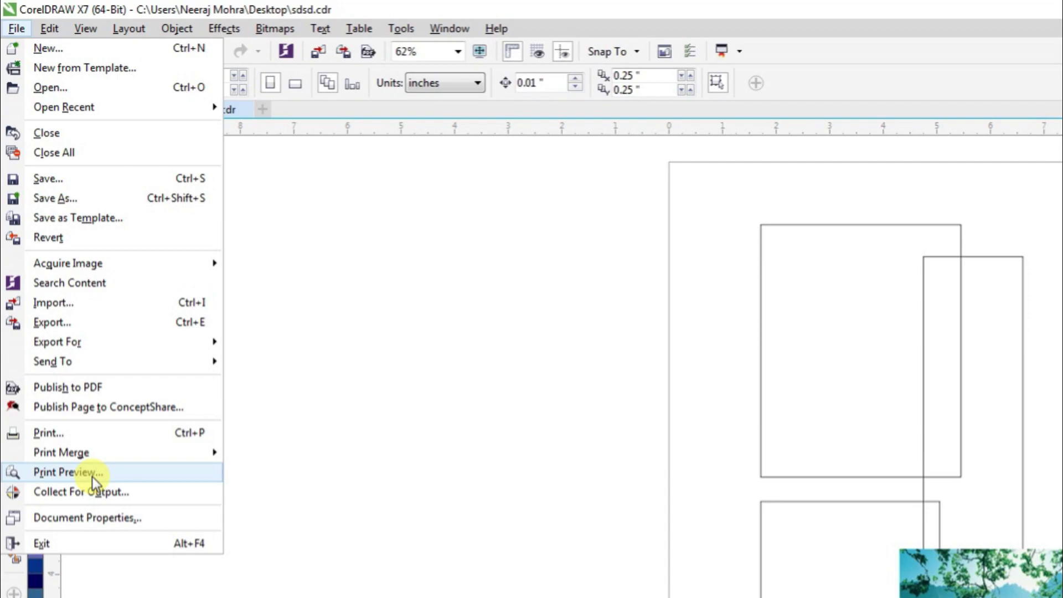
pyautogui.click(92, 476)
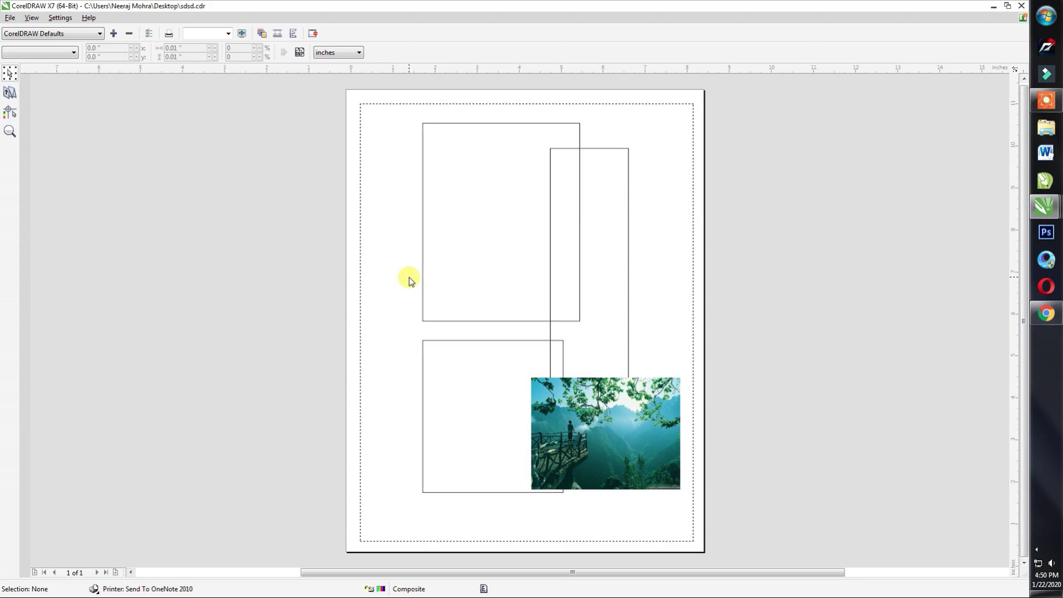
pyautogui.click(1022, 7)
pyautogui.click(10, 17)
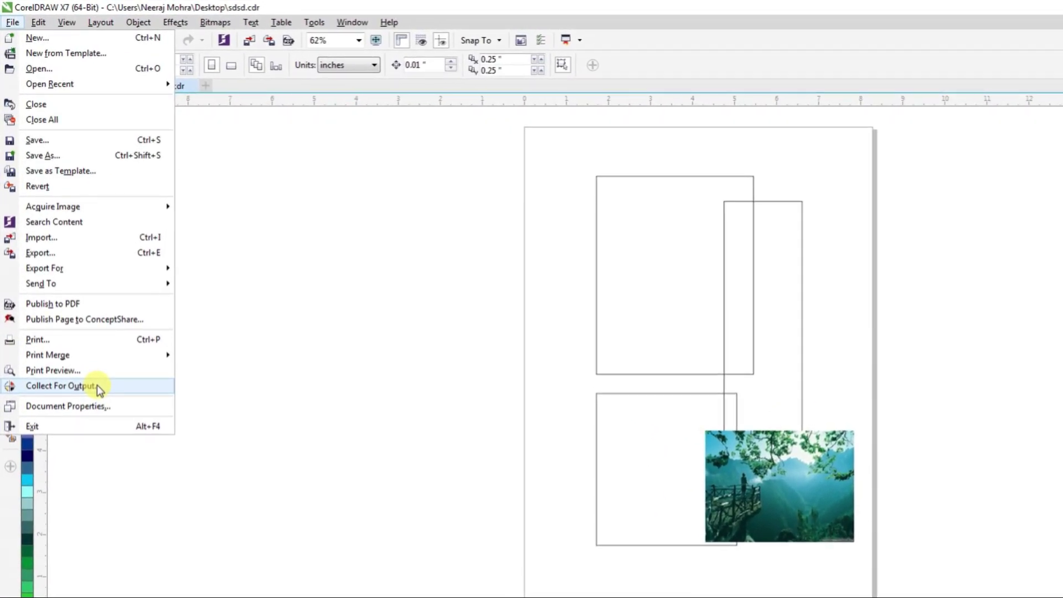
pyautogui.click(561, 331)
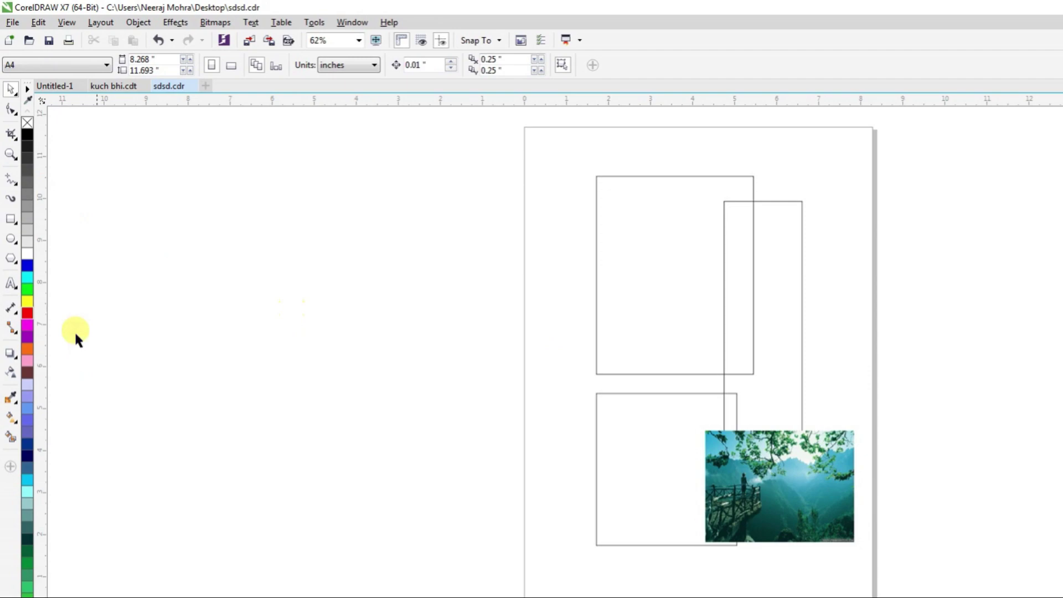
# - Add the text "hfghfh" inside the large upper rectangle, near its lower edge
pyautogui.click(11, 283)
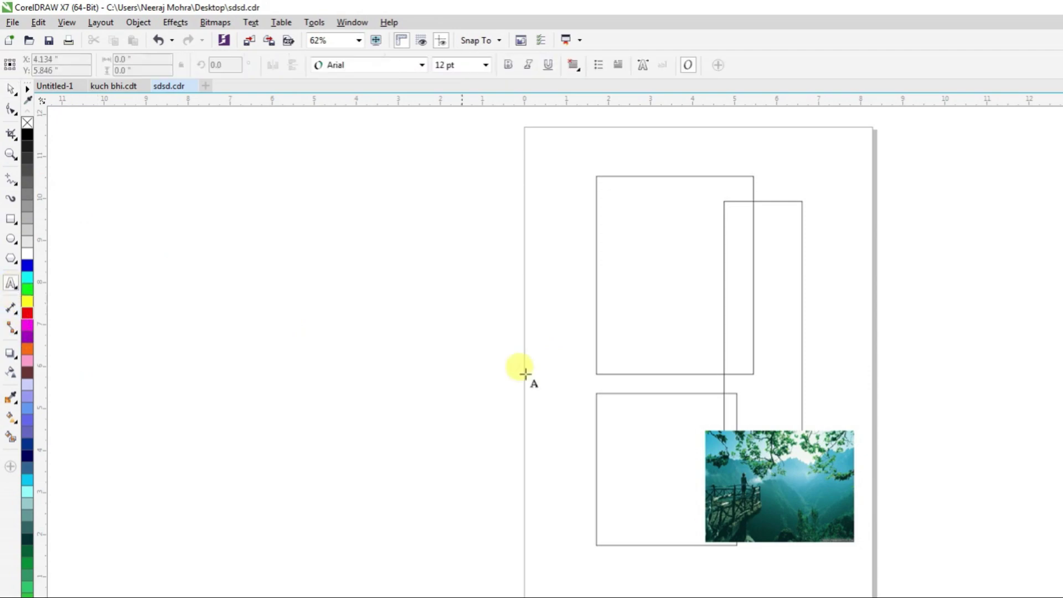
pyautogui.click(613, 361)
pyautogui.write('hfghfh')
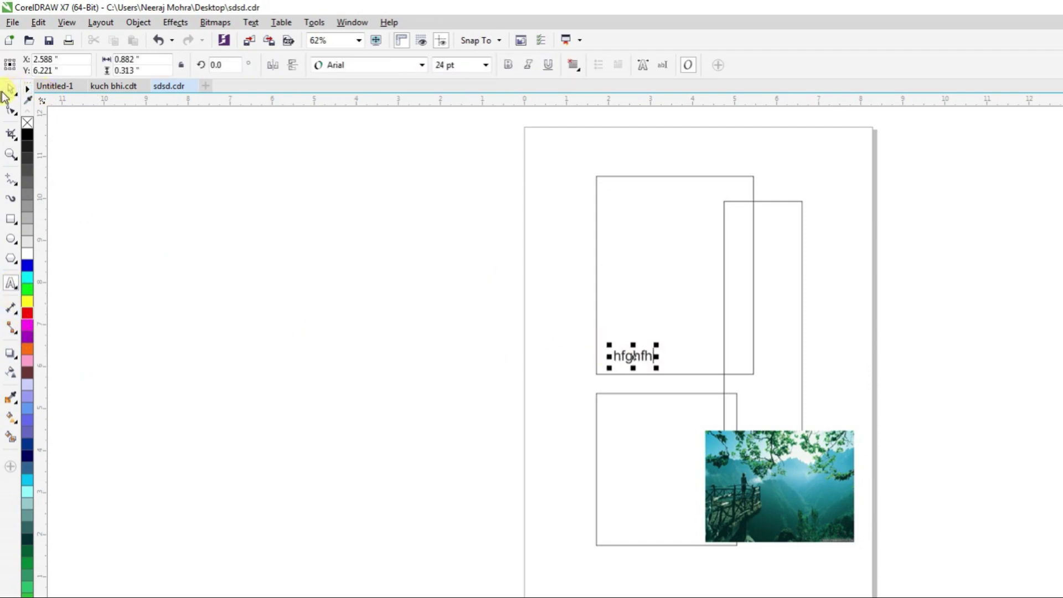
# - Move the large upper rectangle up and to the right, and enlarge the hfghfh text to about 58 pt
pyautogui.click(10, 89)
pyautogui.moveTo(640, 344); pyautogui.dragTo(696, 314)
pyautogui.click(640, 346)
pyautogui.moveTo(656, 368); pyautogui.dragTo(708, 447)
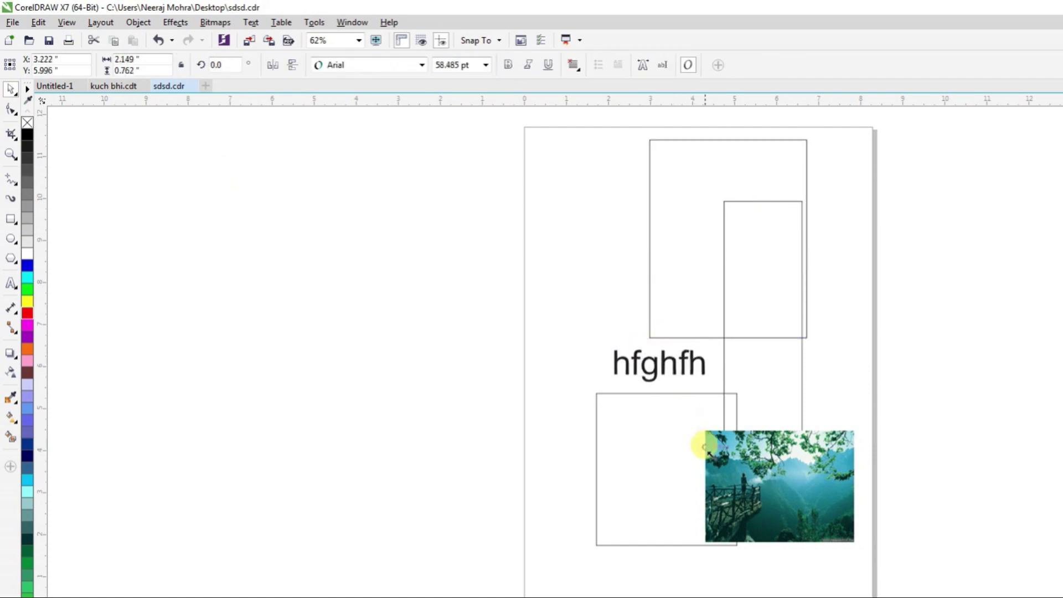
# - Change the hfghfh text to the Autograf PERSONAL USE ONLY font and enlarge it to about 92 pt
pyautogui.click(420, 65)
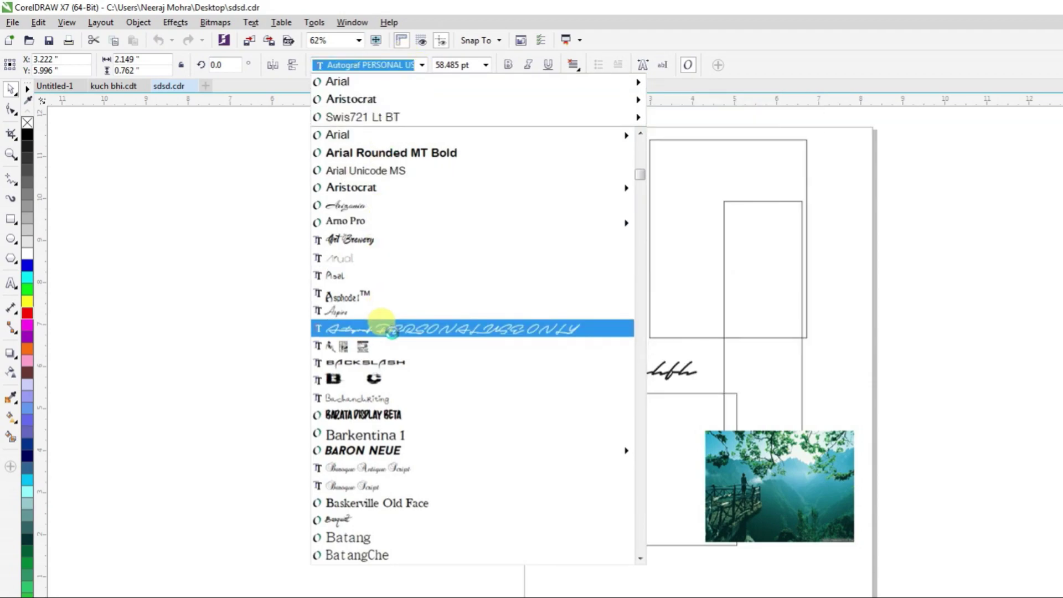
pyautogui.click(407, 327)
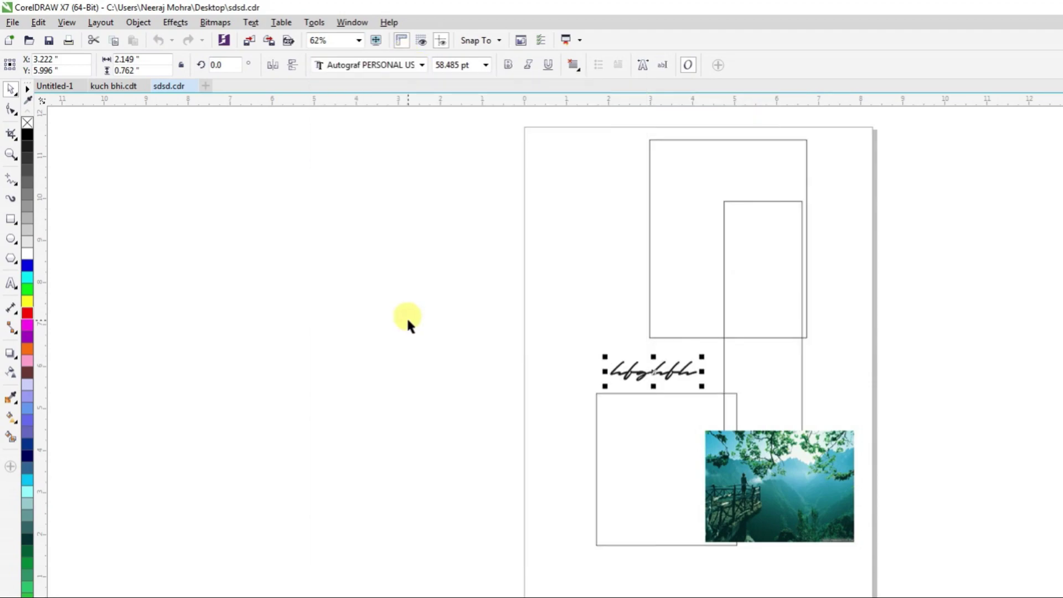
pyautogui.moveTo(704, 360); pyautogui.dragTo(722, 331)
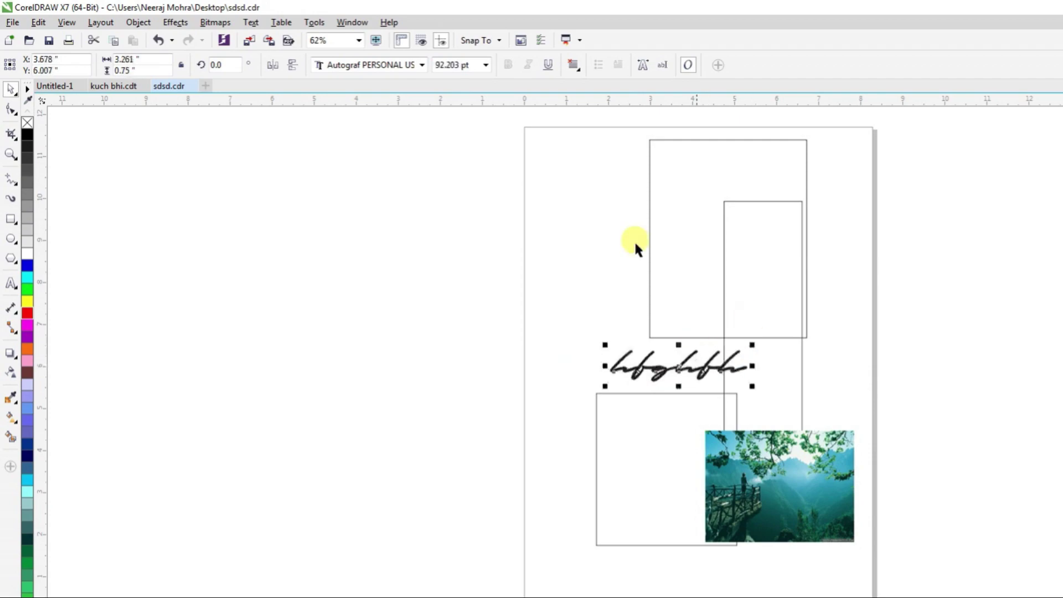
pyautogui.click(958, 264)
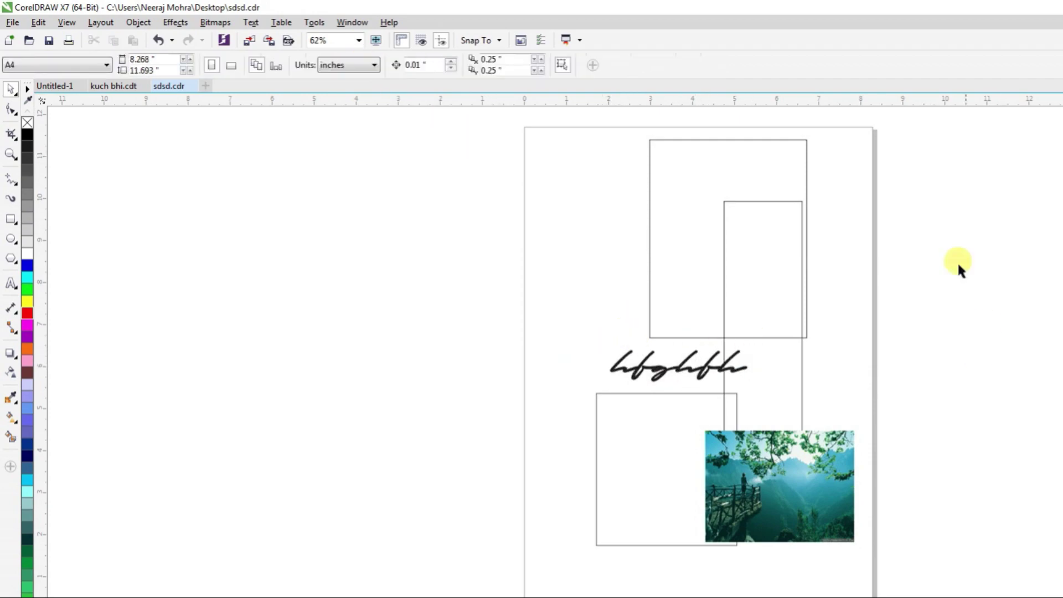
# - Shift the hfghfh text slightly down and to the right, leaving it selected
pyautogui.moveTo(923, 118); pyautogui.dragTo(385, 595)
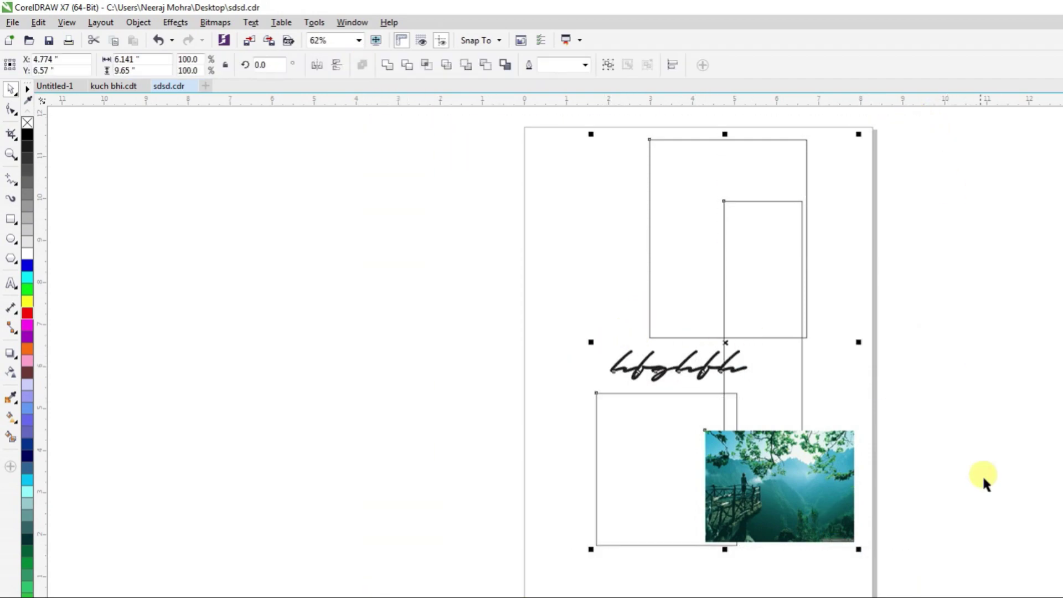
pyautogui.click(983, 474)
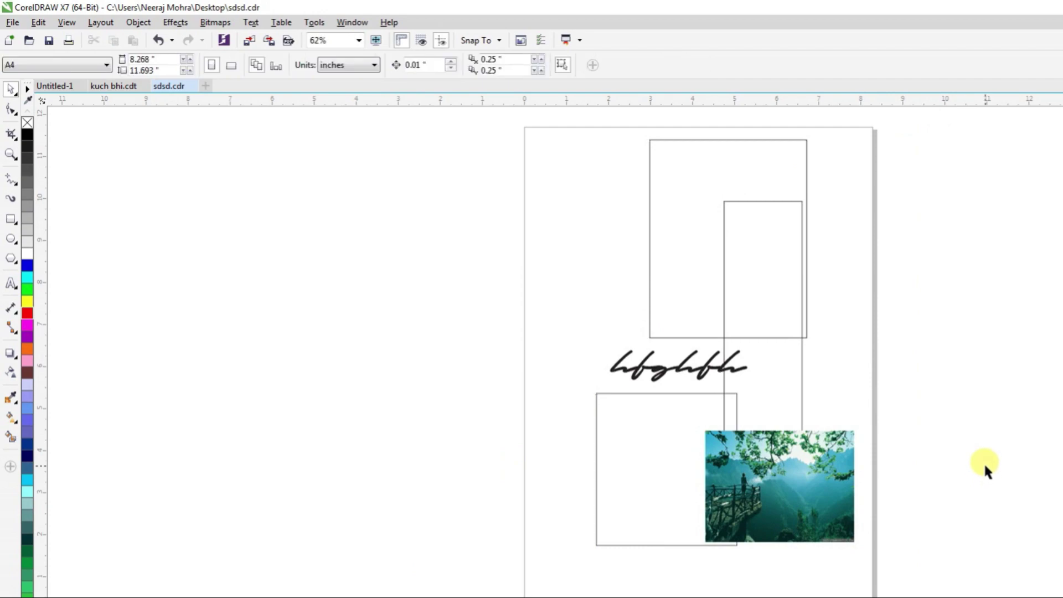
pyautogui.click(738, 369)
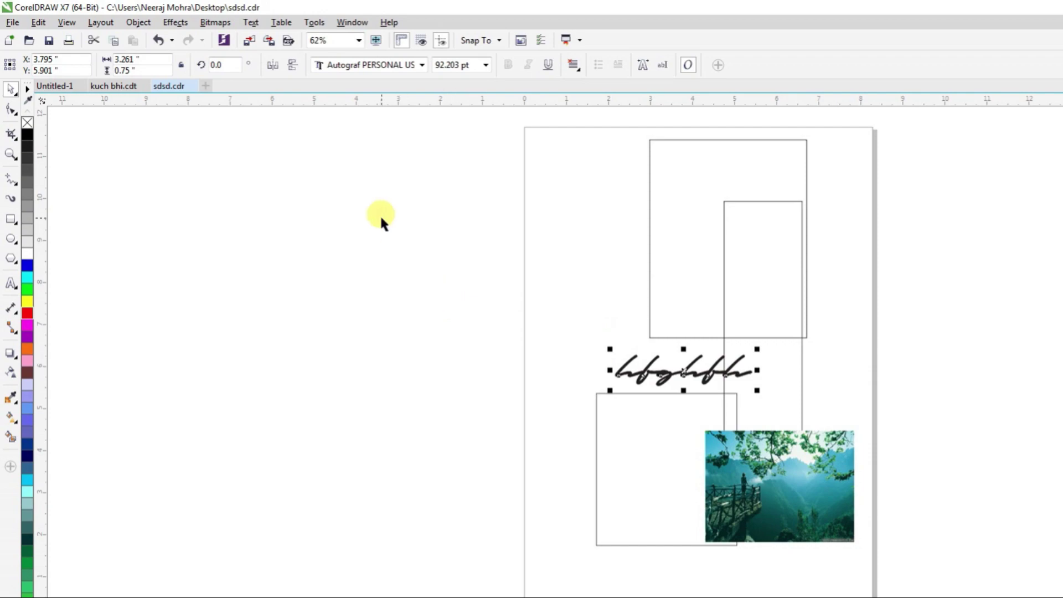
# - Set up Collect For Output with a Prepress PDF, a Version 17.0 CDR, the document fonts and font list, and the color profiles
pyautogui.click(13, 22)
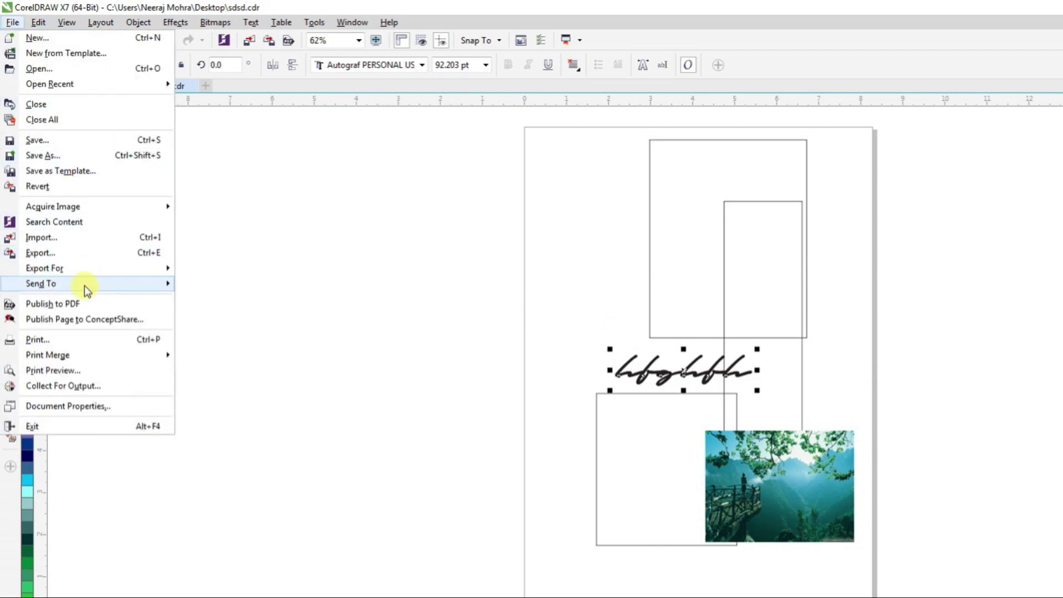
pyautogui.click(87, 387)
pyautogui.click(750, 497)
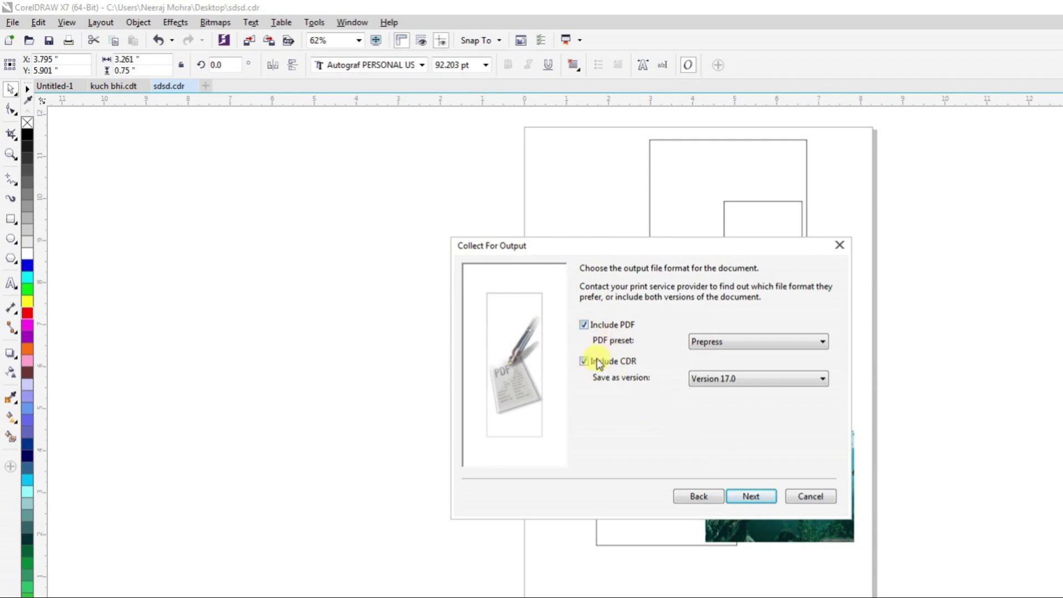
pyautogui.click(734, 496)
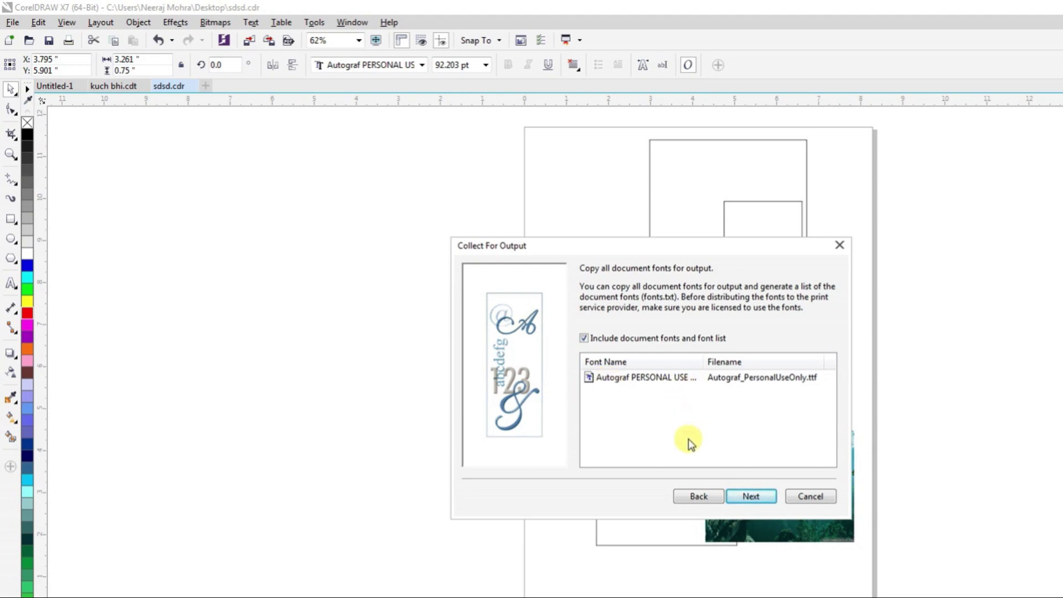
pyautogui.click(736, 496)
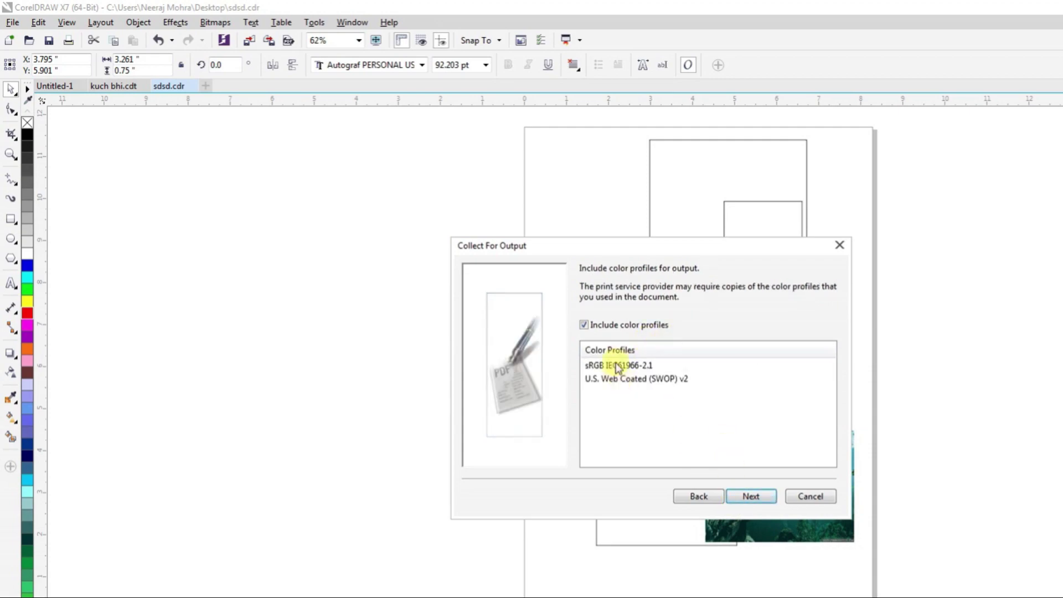
pyautogui.click(750, 497)
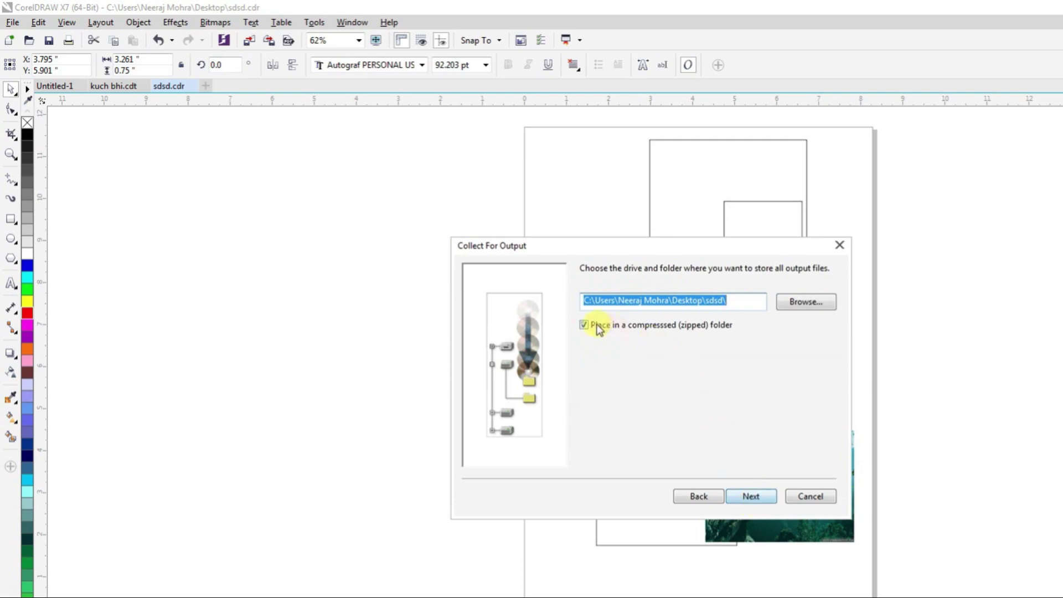
# - Choose the Desktop as the output location, keep the compressed (zipped) folder option, and finish collecting the files
pyautogui.click(790, 301)
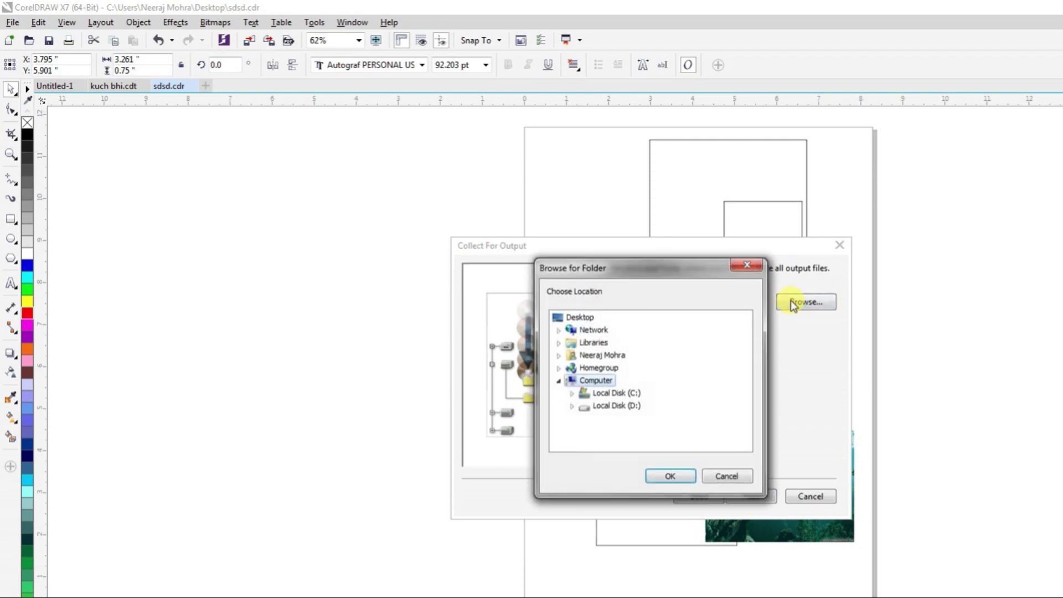
pyautogui.click(579, 316)
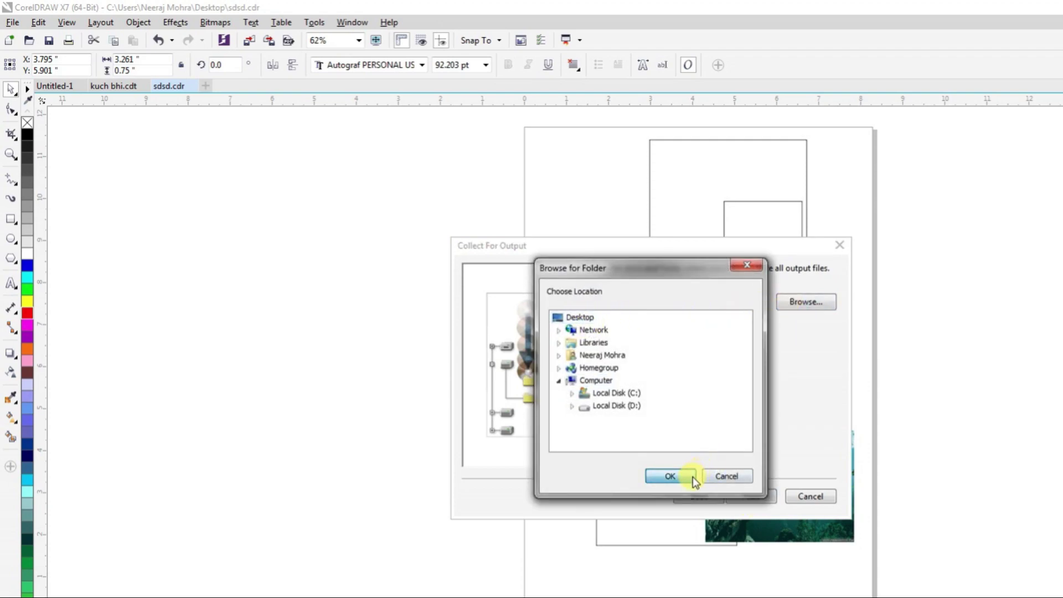
pyautogui.click(673, 476)
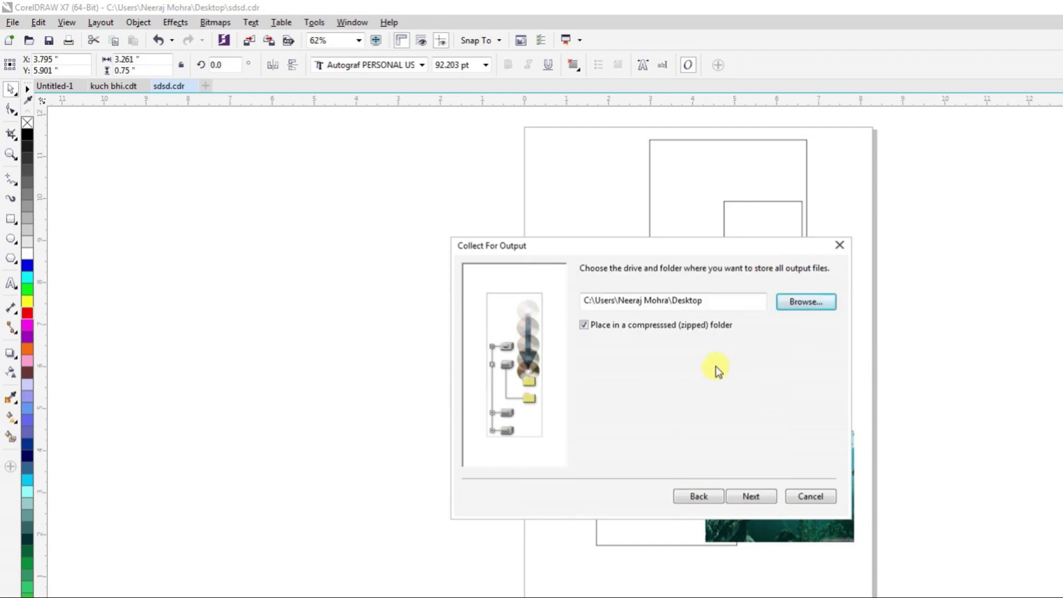
pyautogui.click(749, 496)
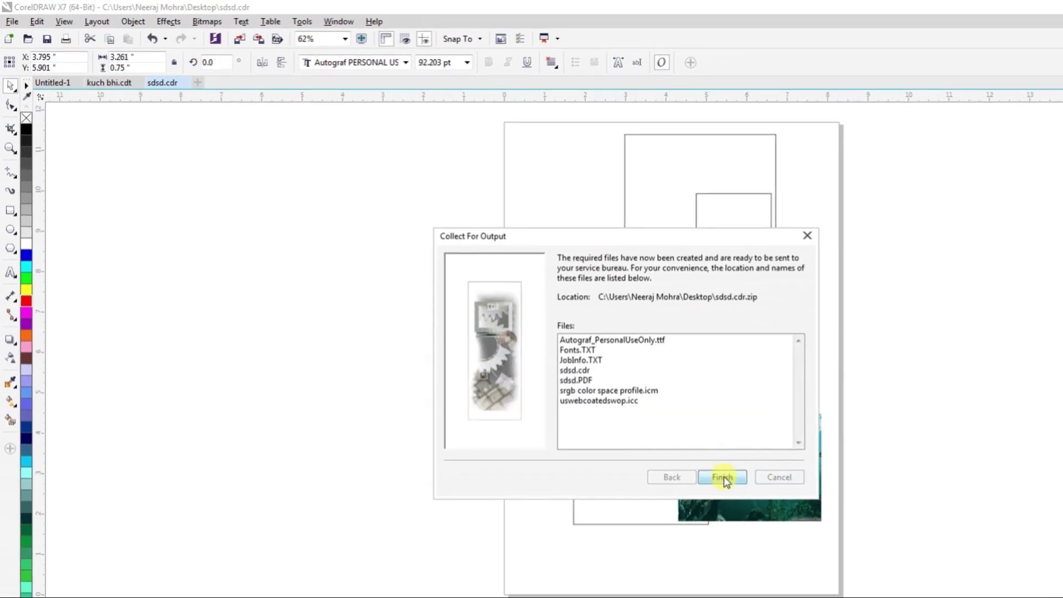
pyautogui.click(751, 496)
pyautogui.click(820, 331)
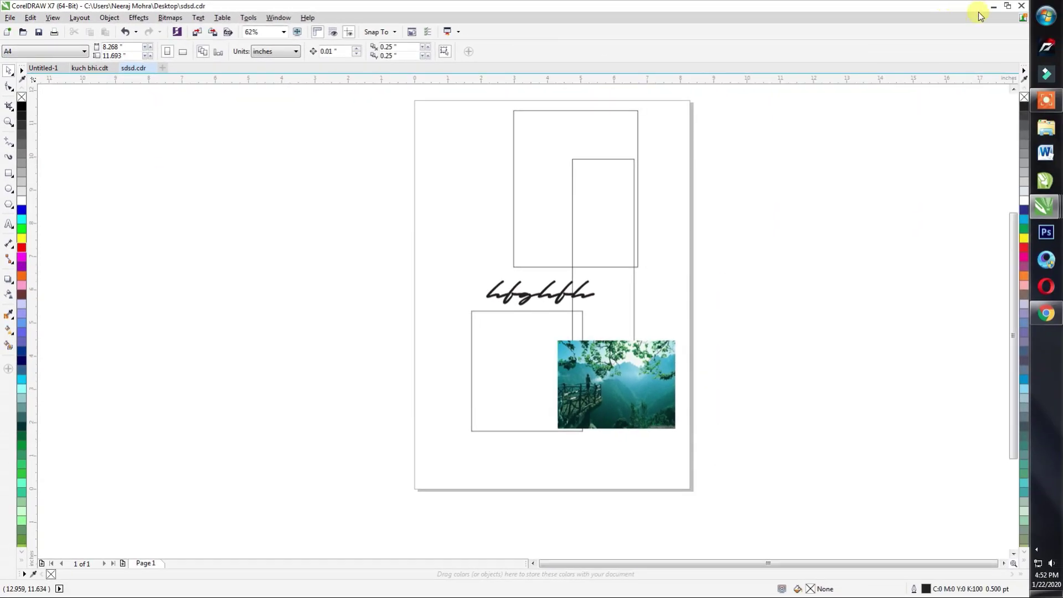
# - Go to the desktop, move the collected sdsd.cdr archive to an empty area away from the other files, and select it
pyautogui.click(994, 6)
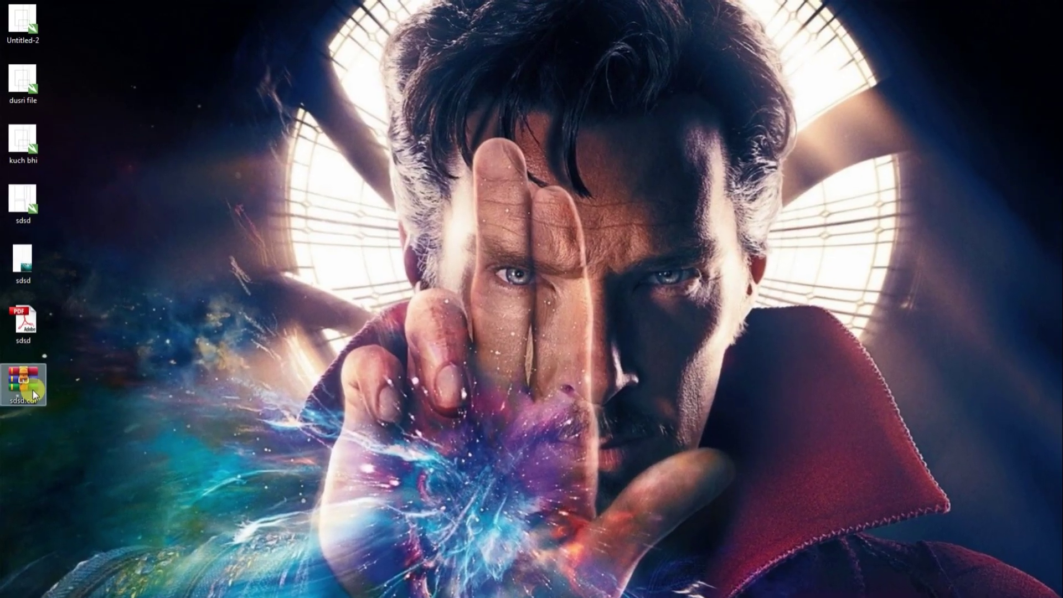
pyautogui.moveTo(32, 389); pyautogui.dragTo(143, 195)
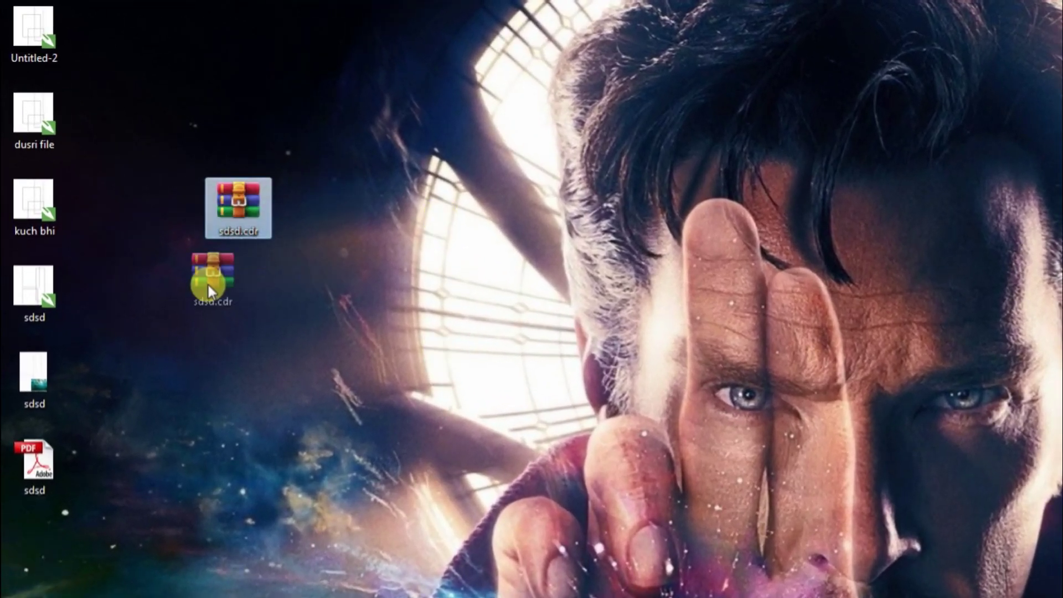
pyautogui.moveTo(240, 205); pyautogui.dragTo(308, 205)
pyautogui.click(264, 290)
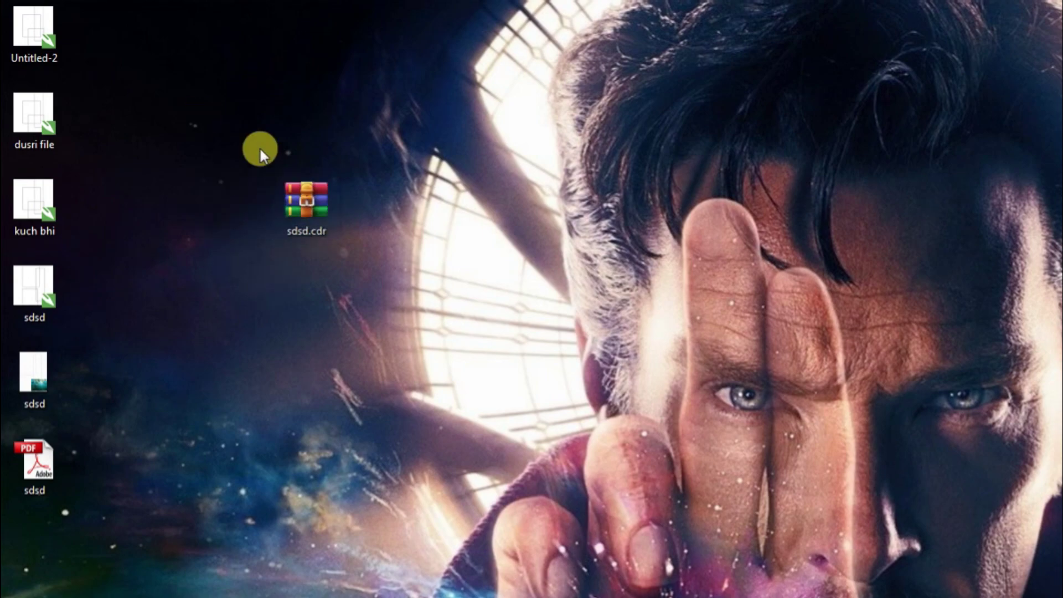
pyautogui.moveTo(222, 121); pyautogui.dragTo(410, 291)
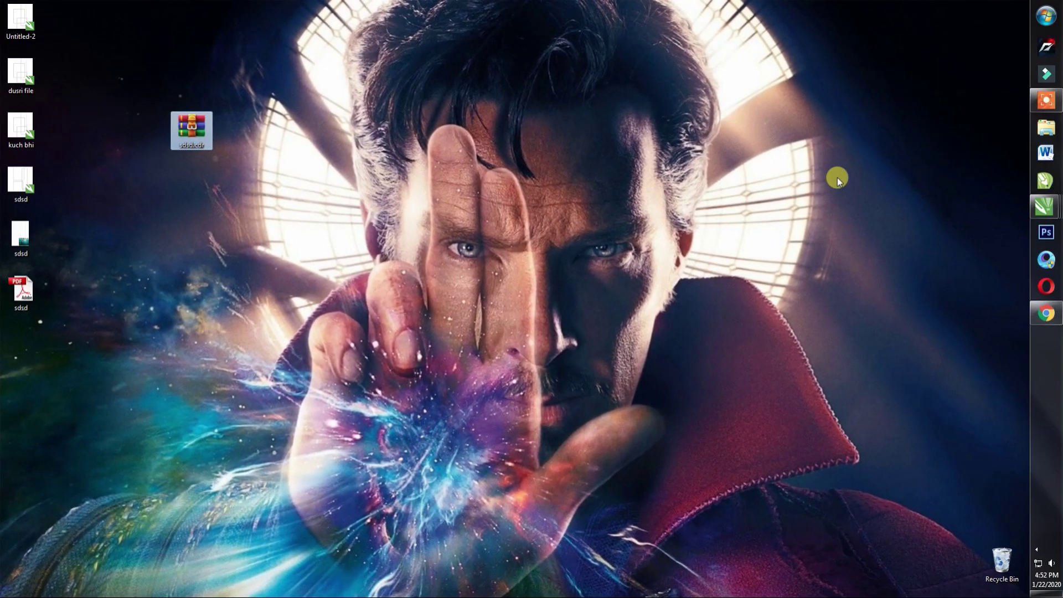
# - Return to sdsd.cdr in CorelDRAW and review its document properties, from file details to text statistics, without changing anything
pyautogui.moveTo(1045, 206)
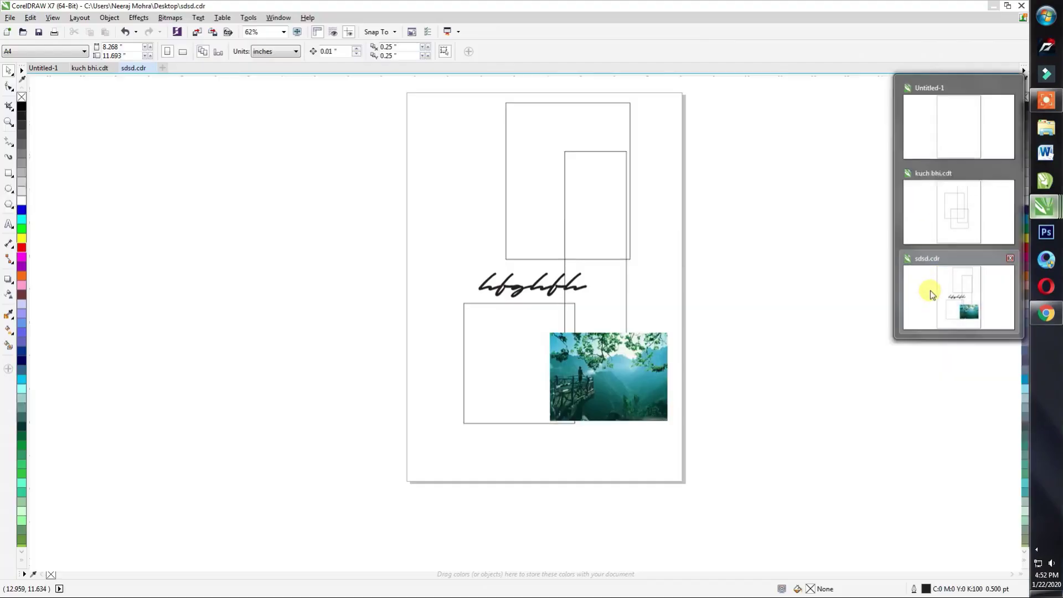
pyautogui.click(931, 293)
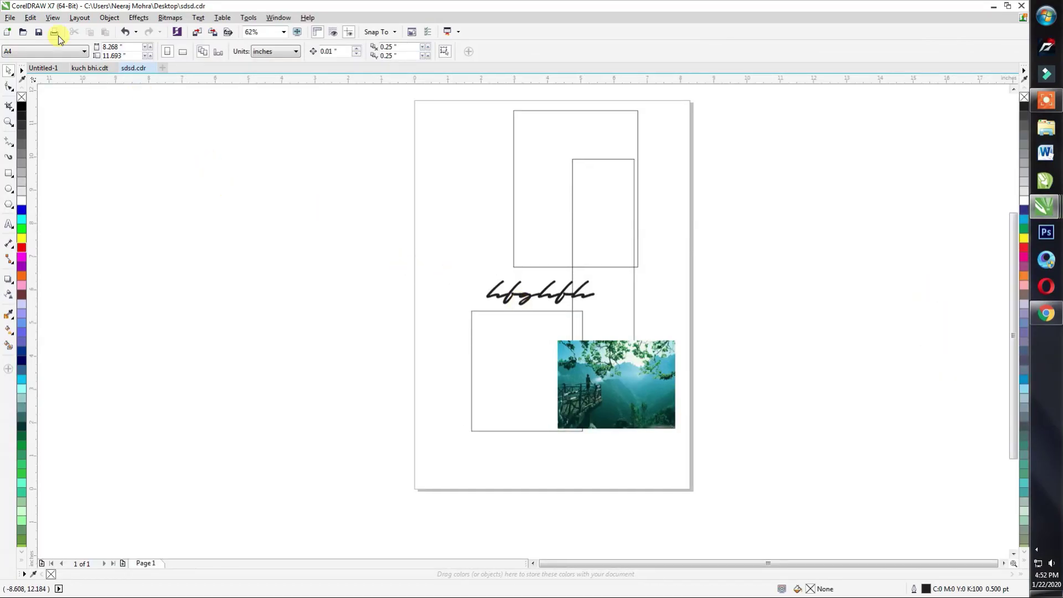
pyautogui.click(10, 17)
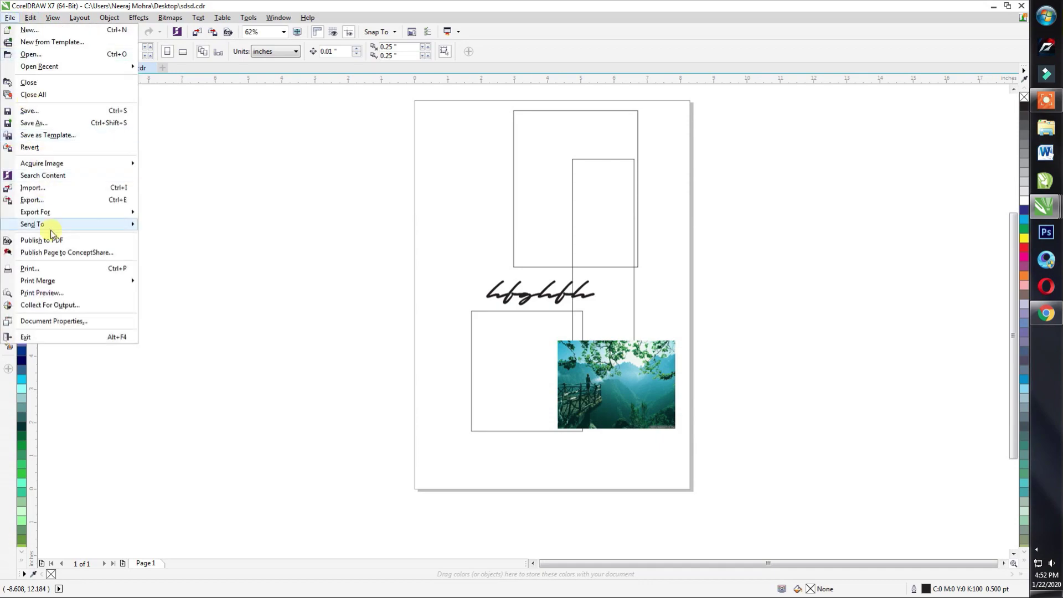
pyautogui.click(73, 322)
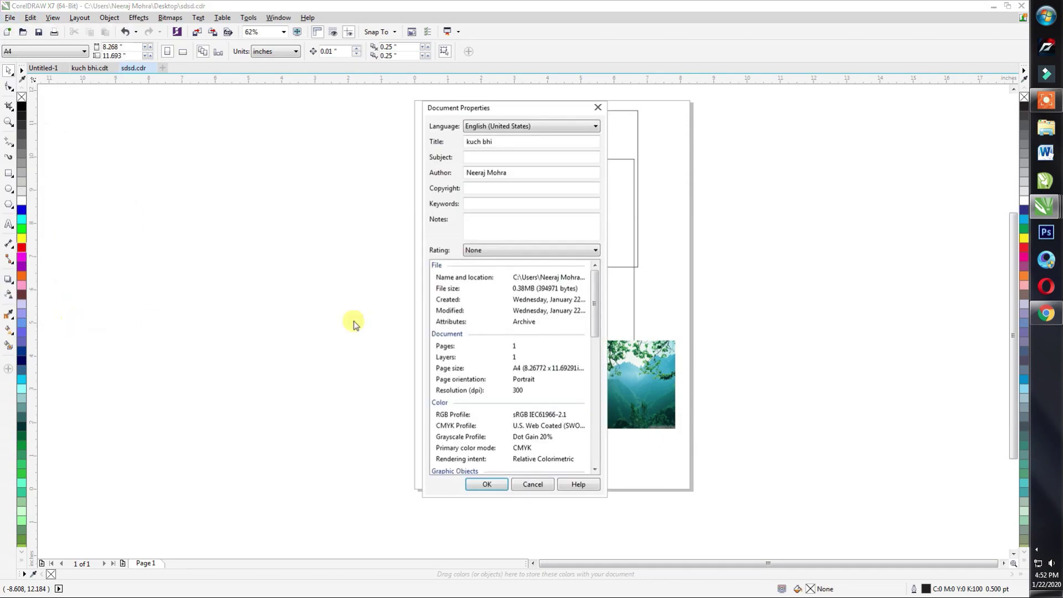
pyautogui.scroll(-8, 498, 332)
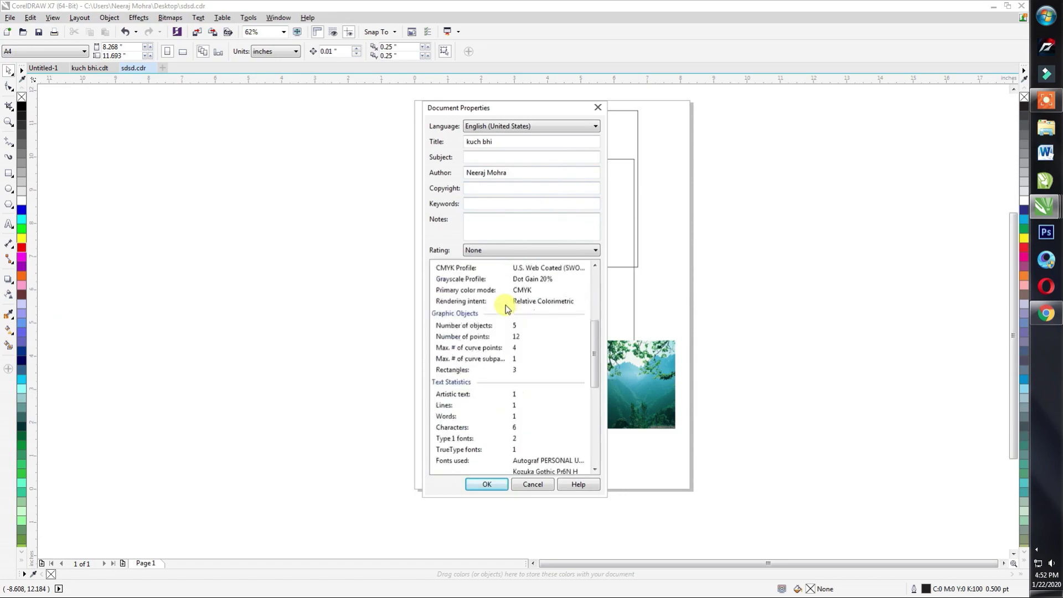
pyautogui.scroll(8, 514, 393)
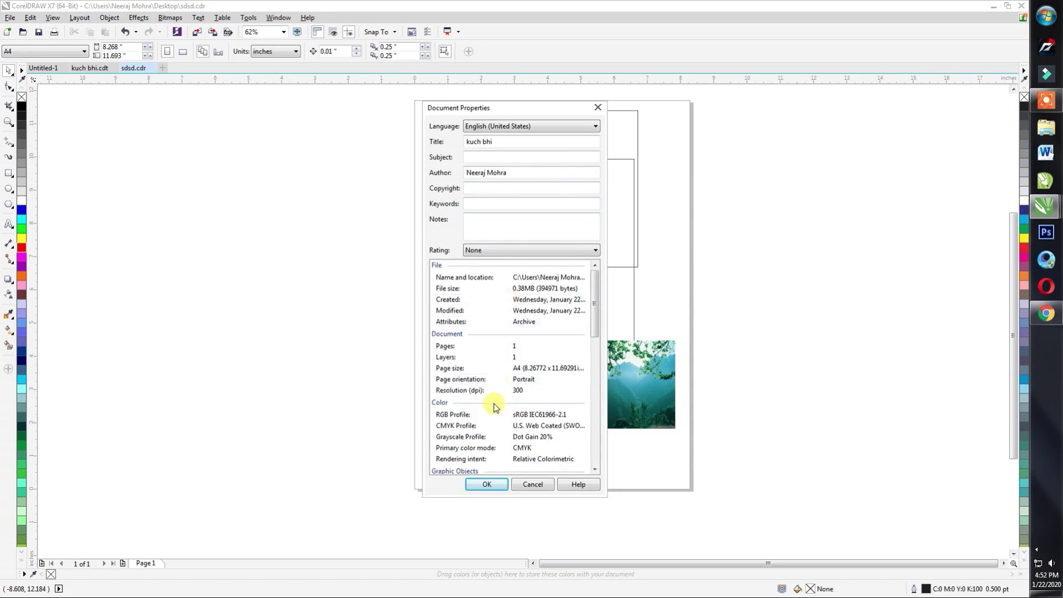
pyautogui.click(532, 484)
pyautogui.click(10, 17)
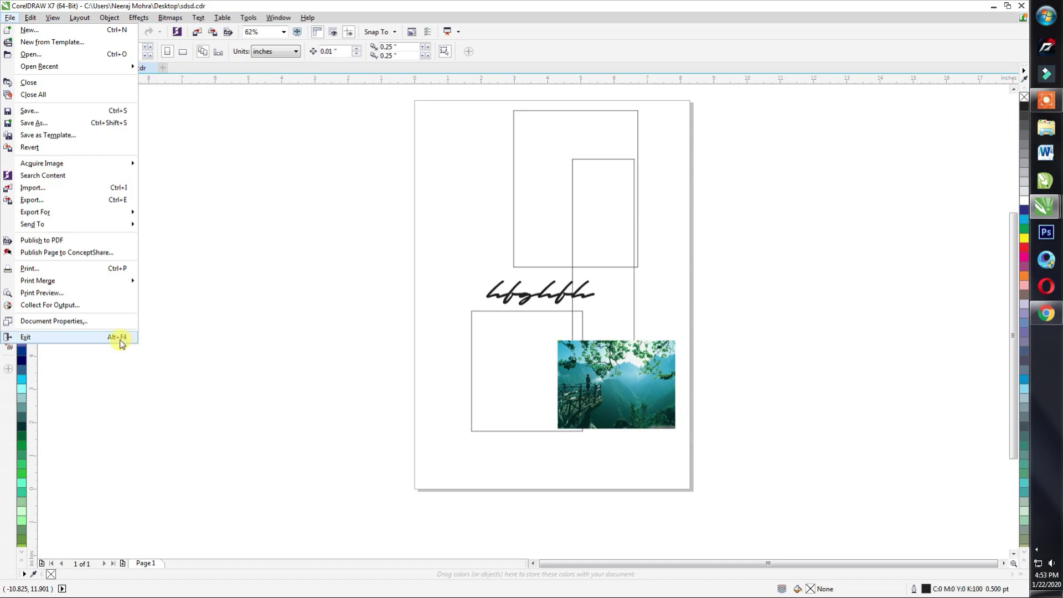
pyautogui.click(120, 370)
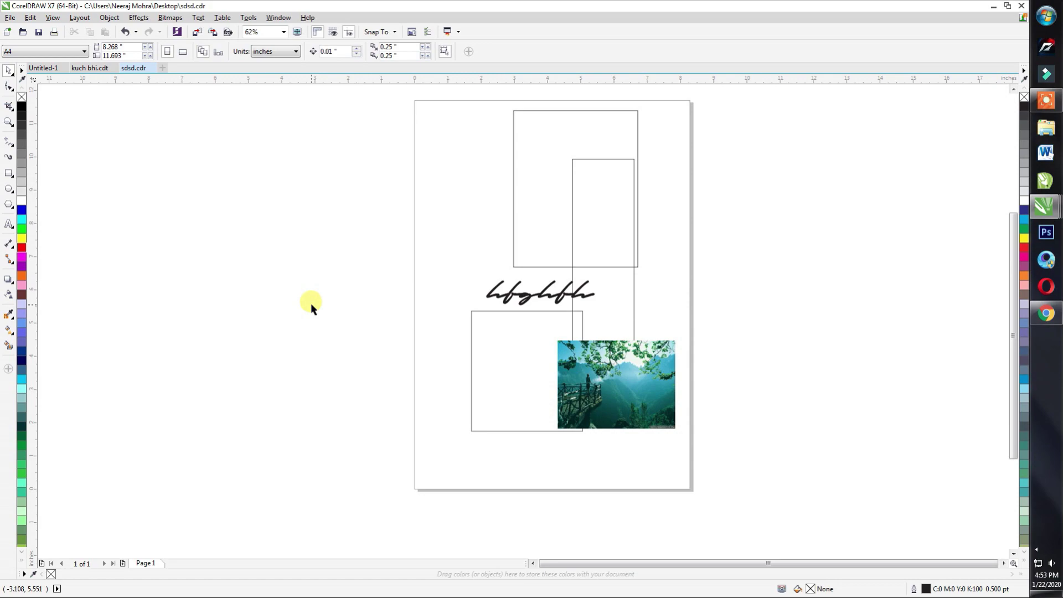
# - Select the hfghfh text, the photo, the narrow tall rectangle and the lower rectangle together, leaving out the large upper rectangle
pyautogui.moveTo(469, 196); pyautogui.dragTo(687, 371)
pyautogui.moveTo(747, 424); pyautogui.dragTo(281, 148)
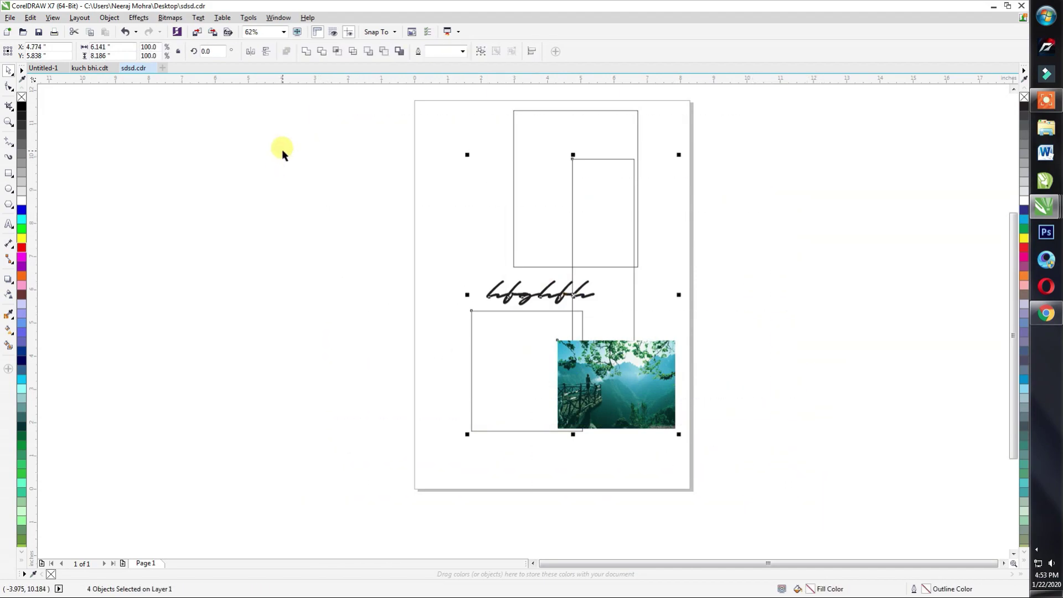